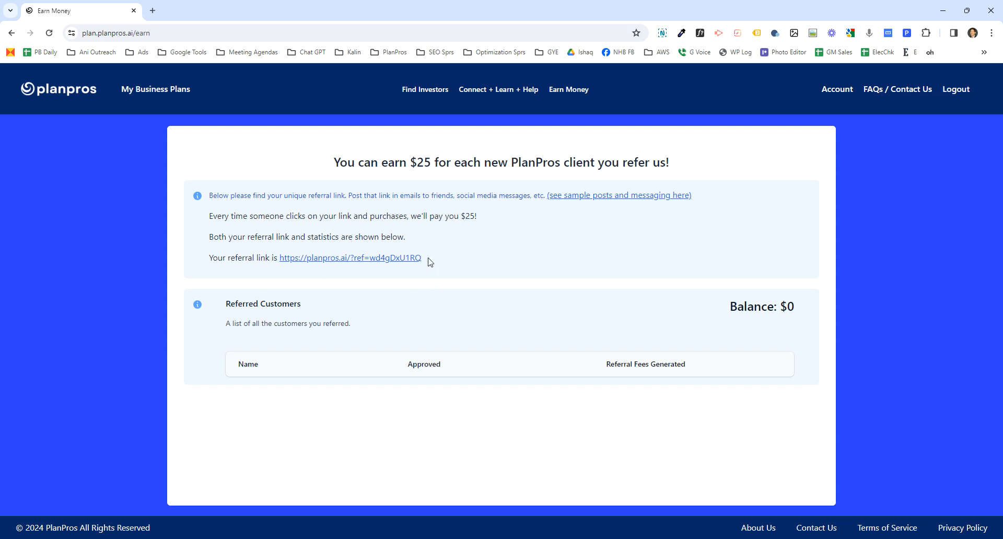
Highlight the unique referral link line on the Earn Money page
drag(421, 257, 218, 264)
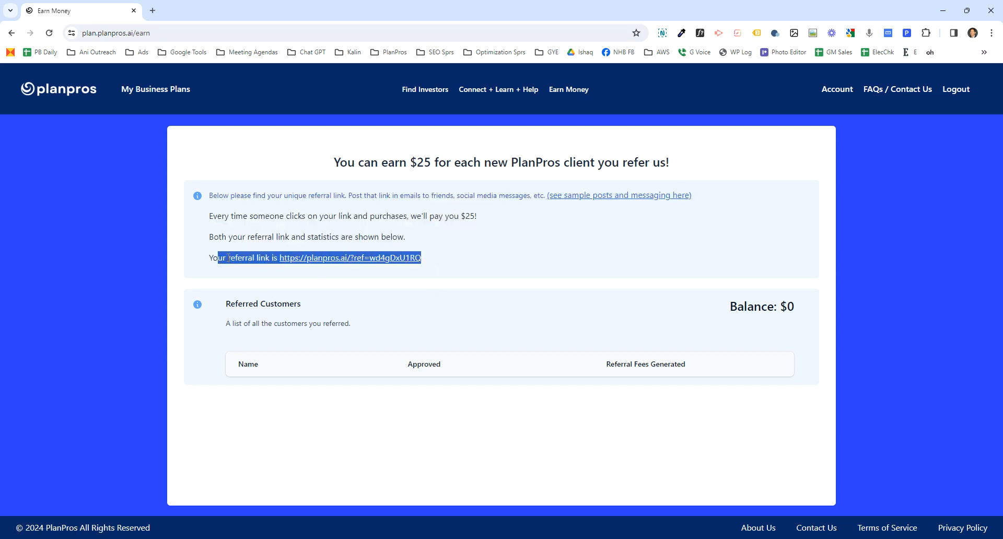
click(228, 258)
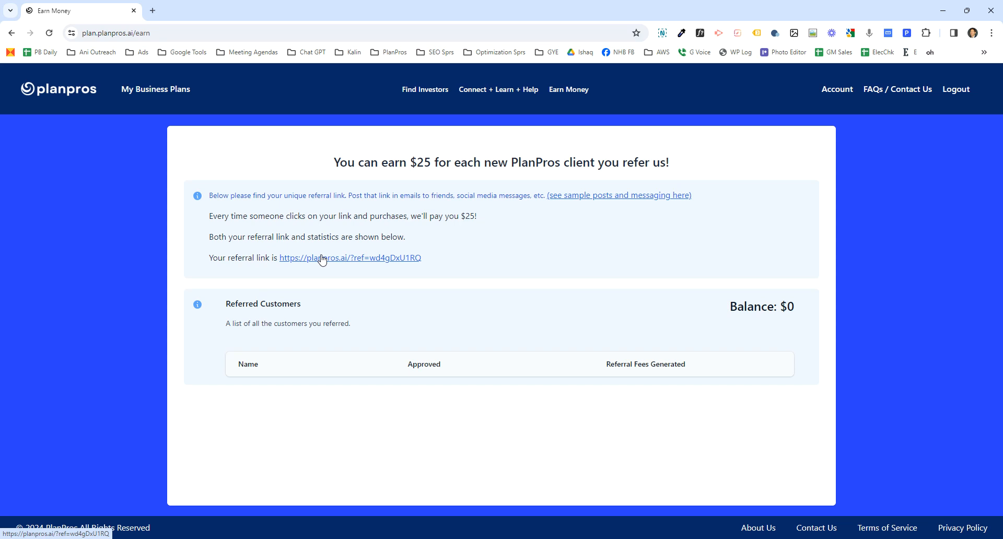
In the Connect + Learn + Help forum, view the productivity technique discussion with its comment, and close it
click(473, 91)
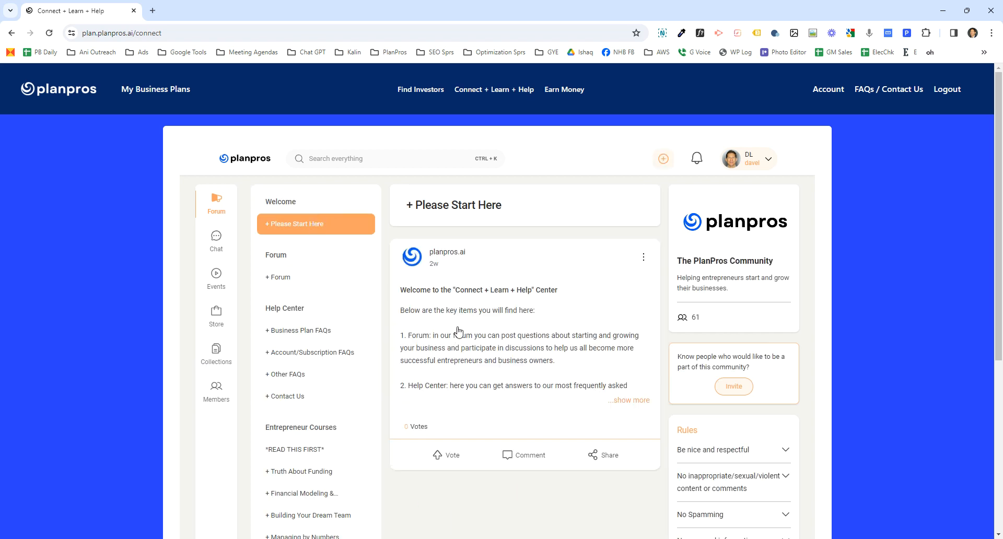
click(282, 276)
click(475, 359)
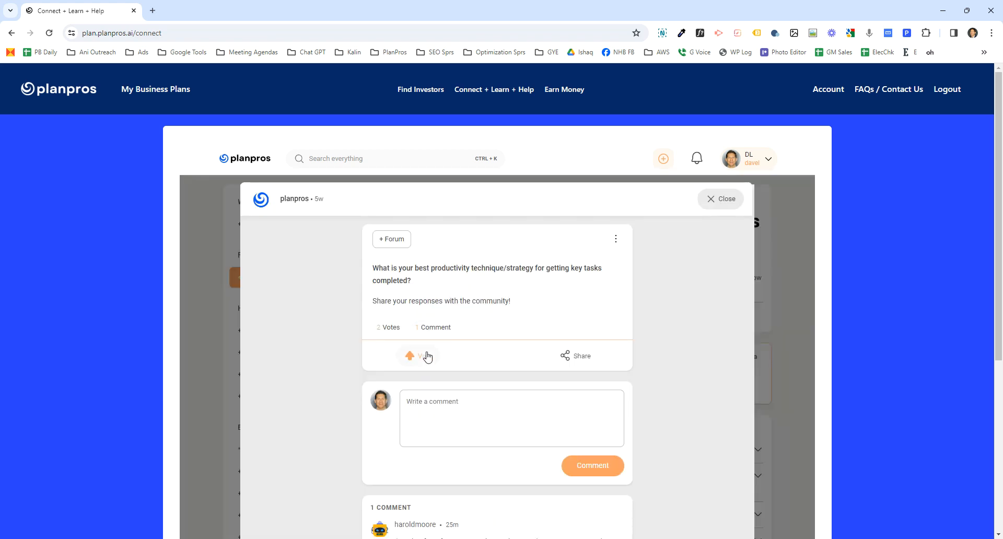
scroll(533, 343, down, 5)
scroll(533, 342, up, 5)
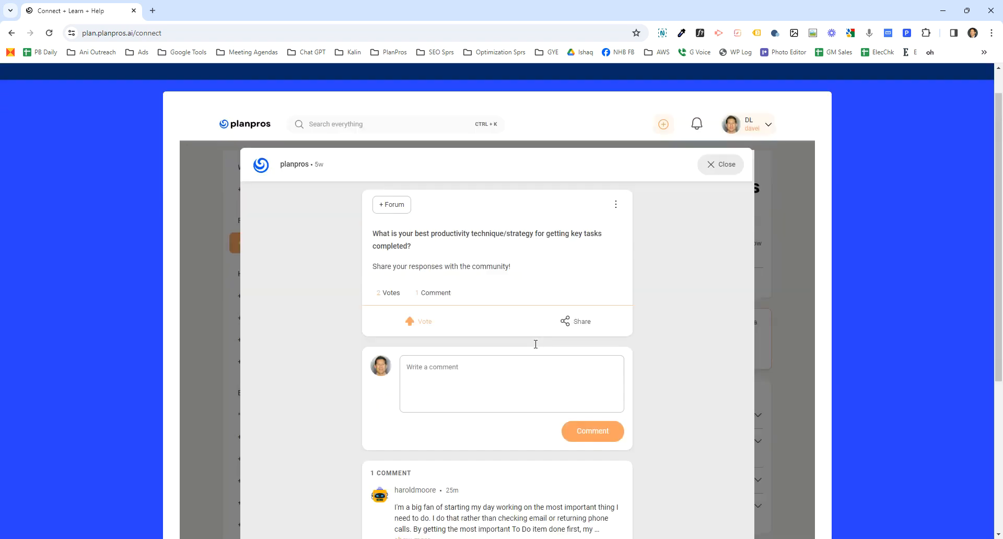
click(712, 199)
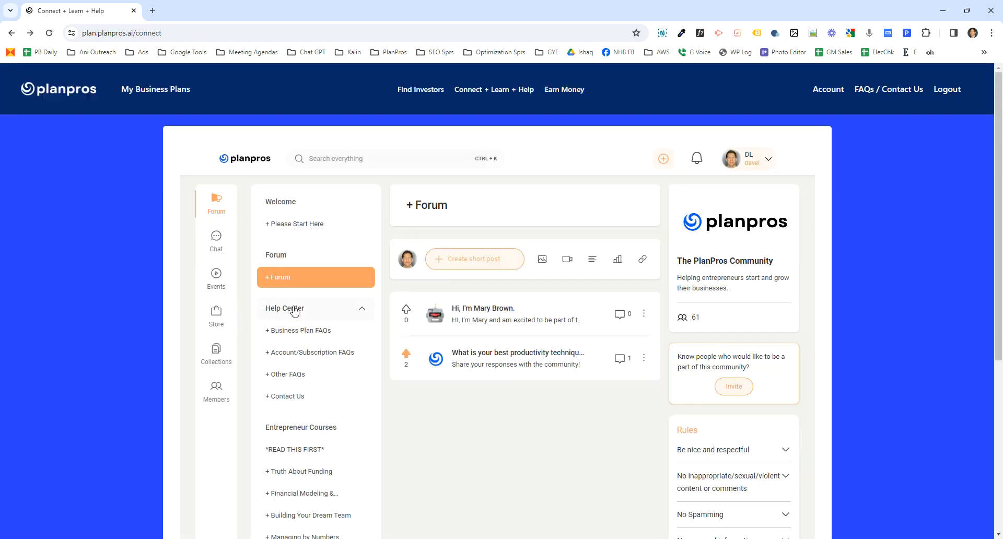
View the Business Plan Creation Video post in the Business Plan FAQs and close it
click(302, 329)
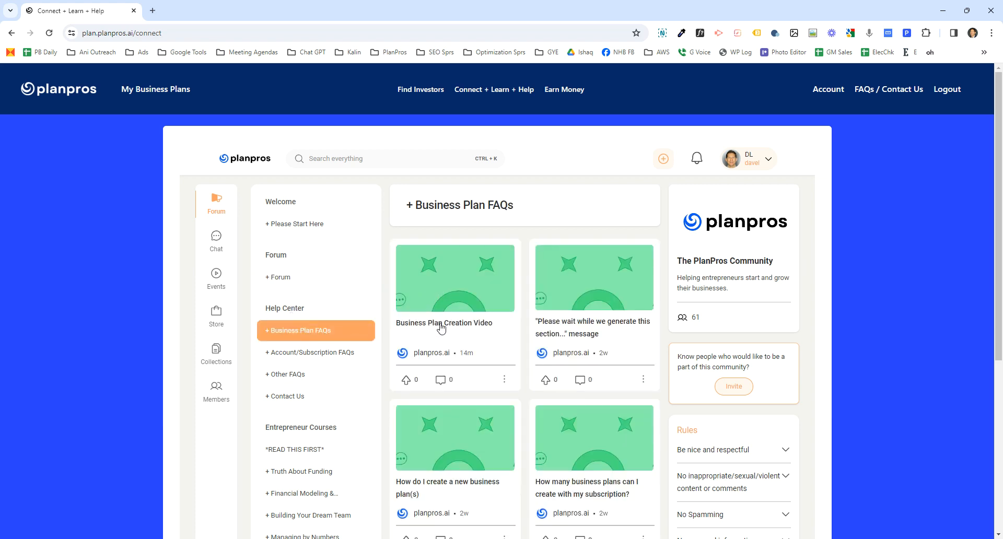
click(442, 324)
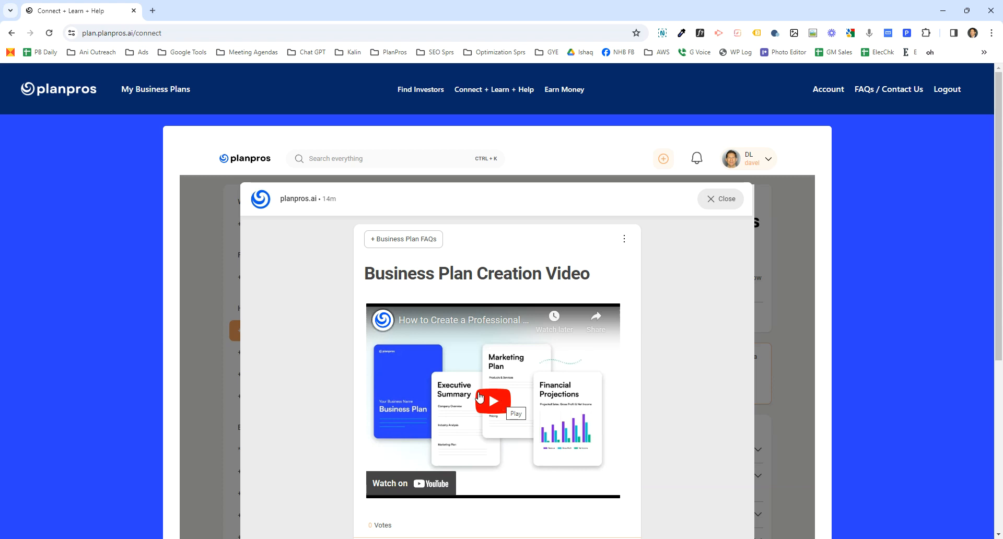
click(719, 203)
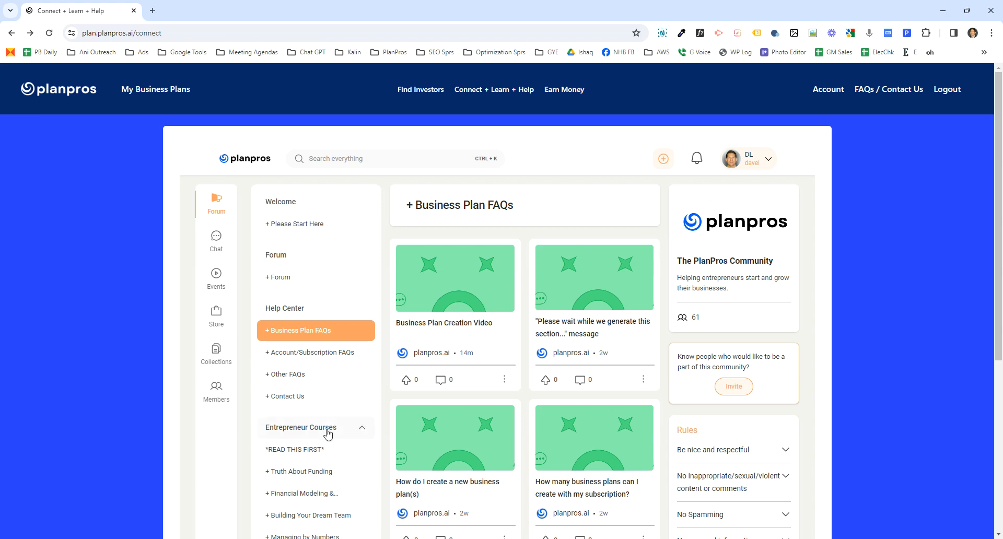
Browse the Truth About Funding, Financial Modeling, Building Your Dream Team, Outsourcing Formula and Publicity Playbook courses
scroll(327, 434, down, 2)
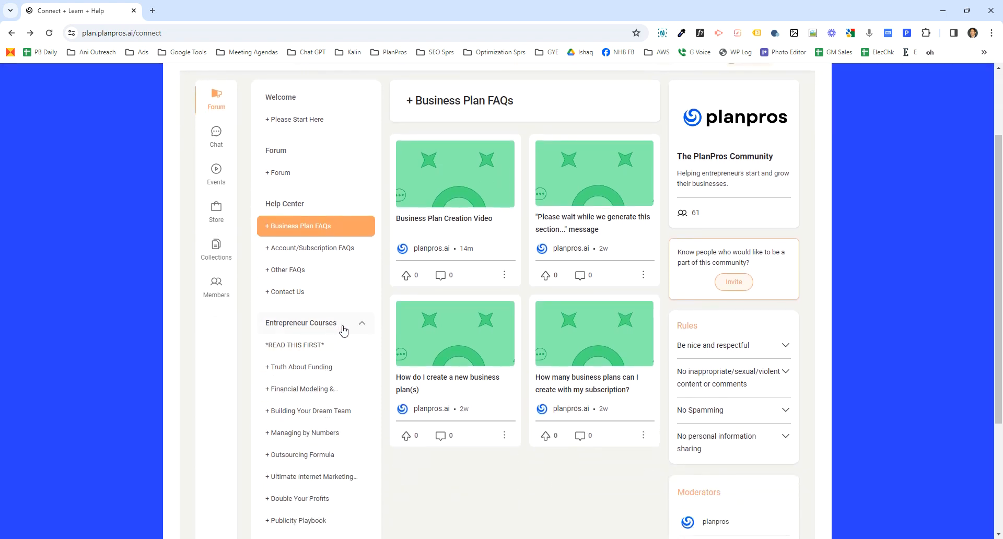
scroll(332, 326, down, 1)
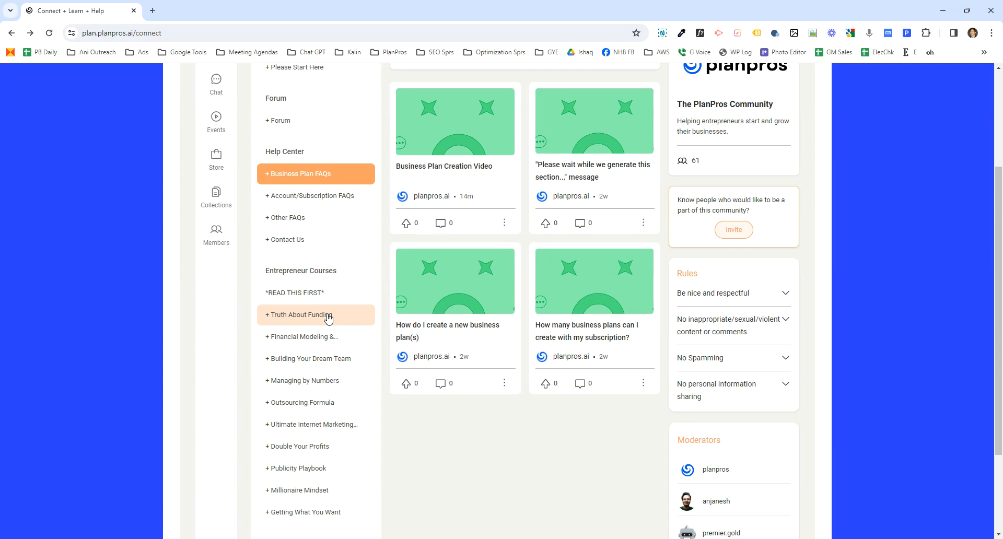
click(328, 317)
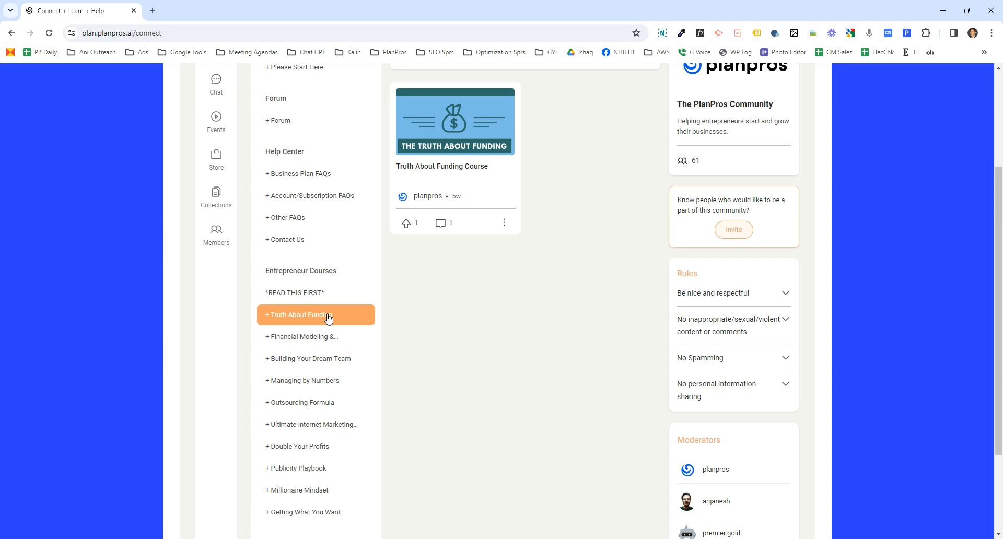
click(324, 337)
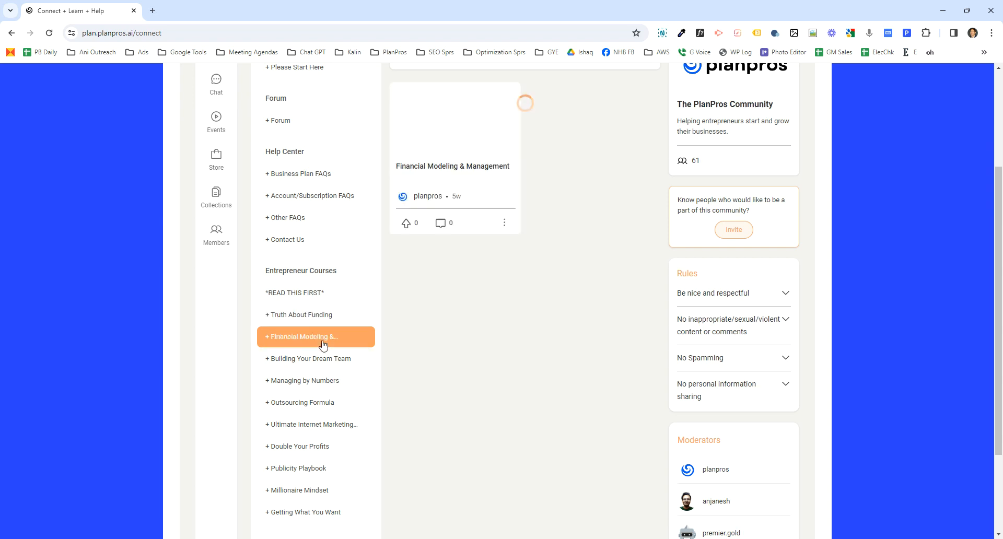
click(321, 365)
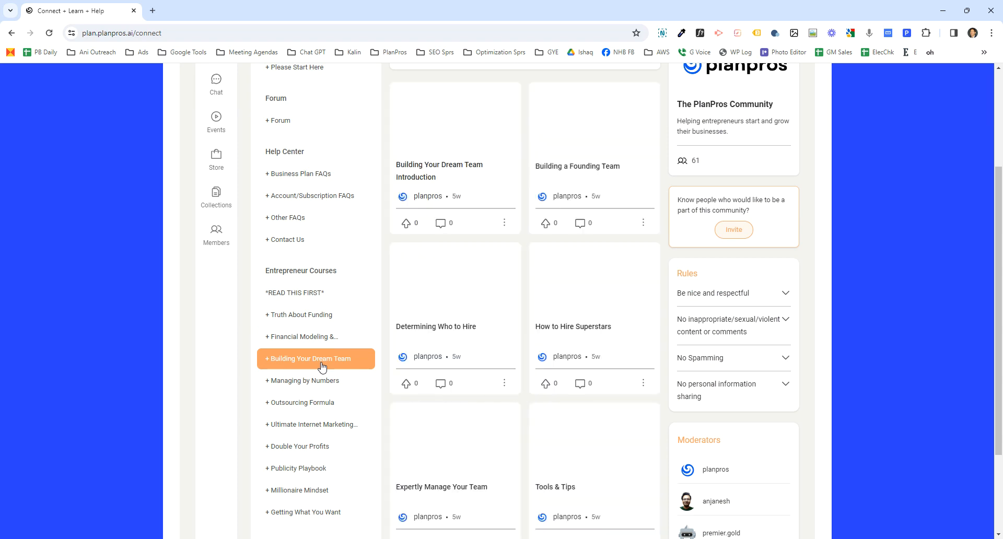
click(318, 402)
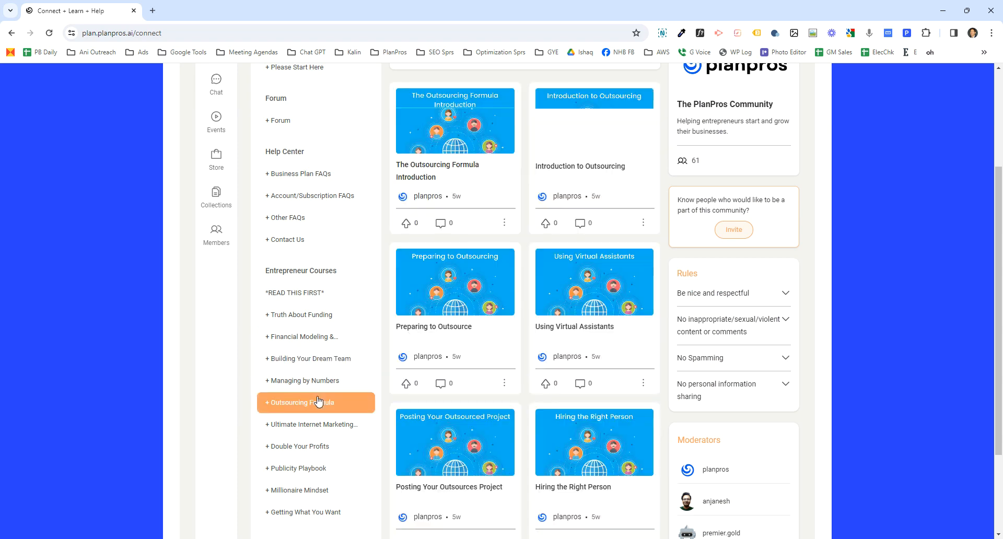
click(308, 468)
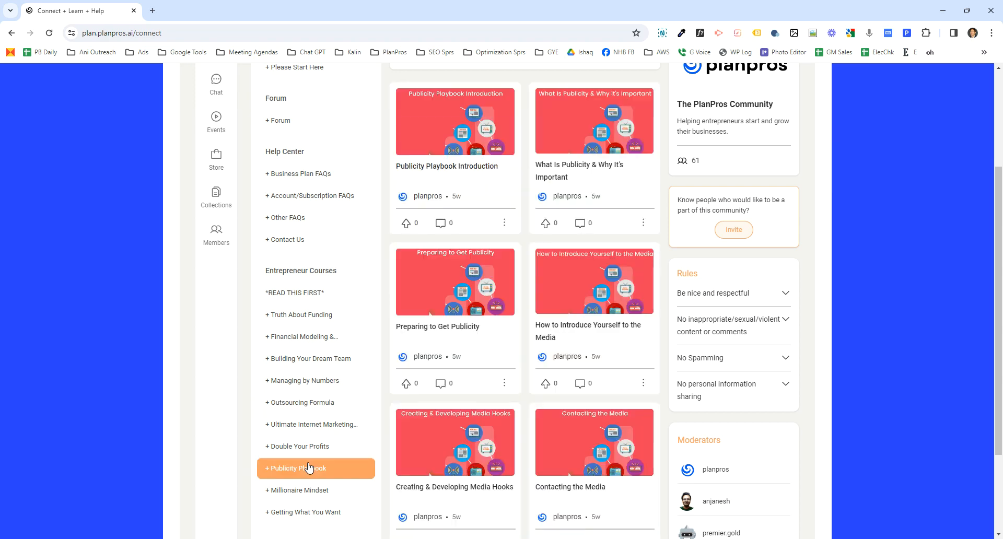
Read the full course overview in the READ THIS FIRST post under Entrepreneur Courses and close it
click(312, 295)
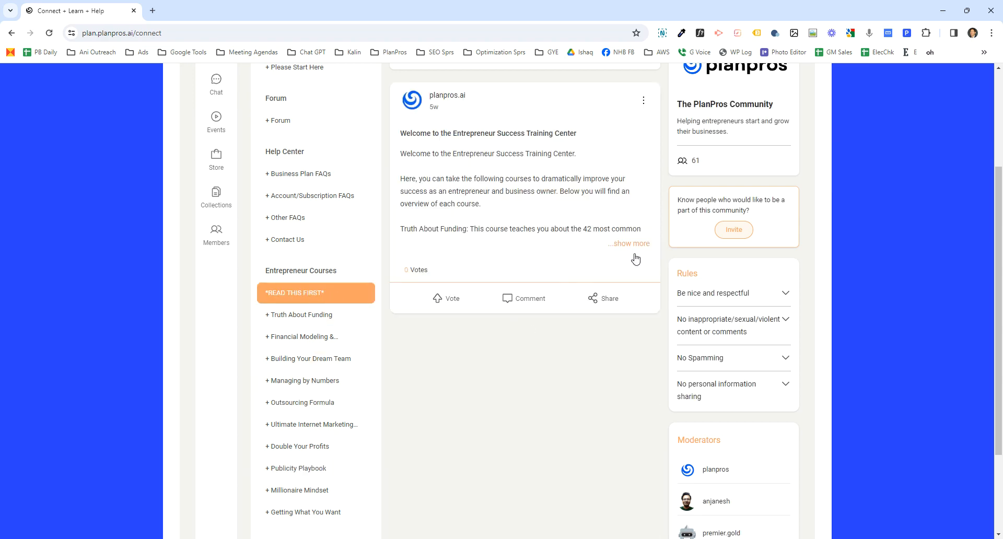
click(637, 244)
scroll(455, 293, down, 3)
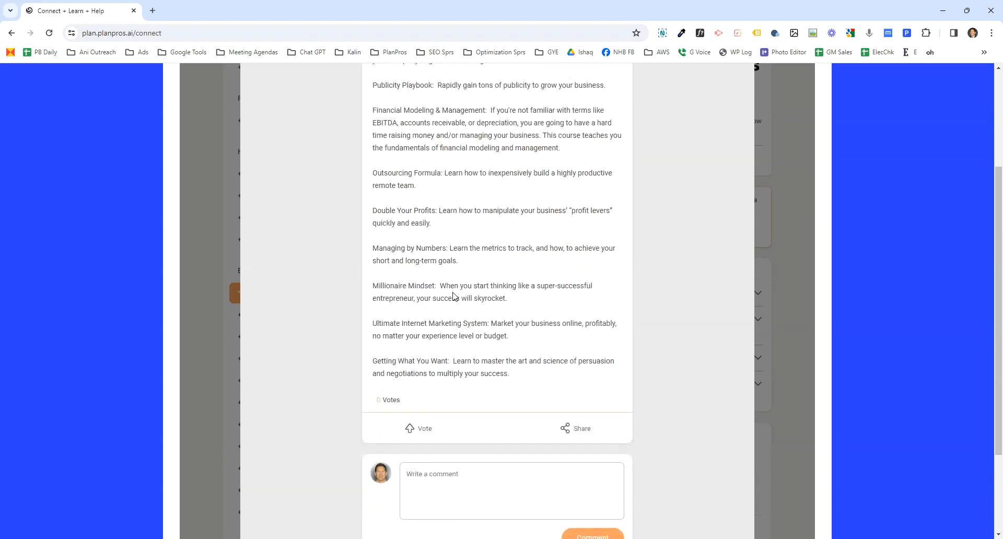
scroll(453, 297, up, 4)
scroll(564, 127, up, 5)
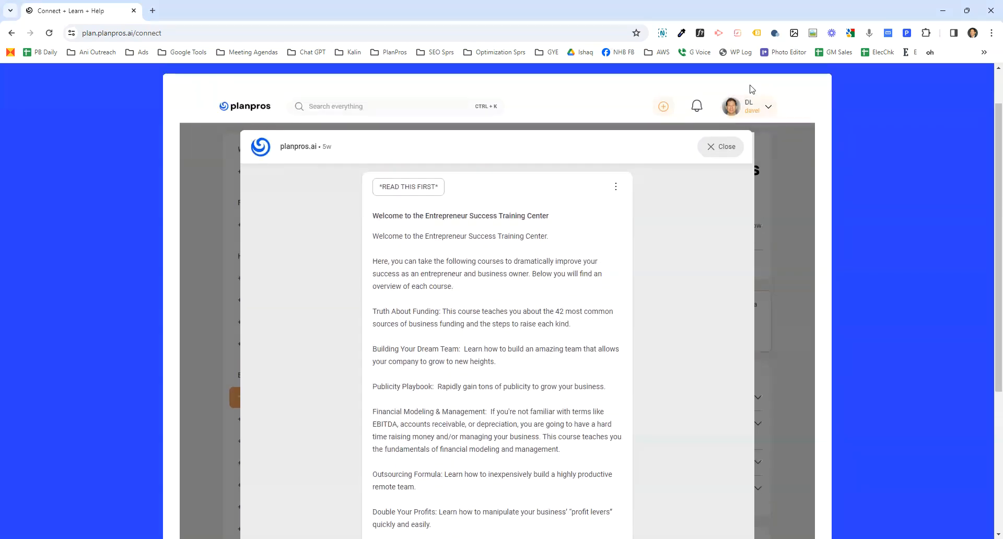
click(721, 204)
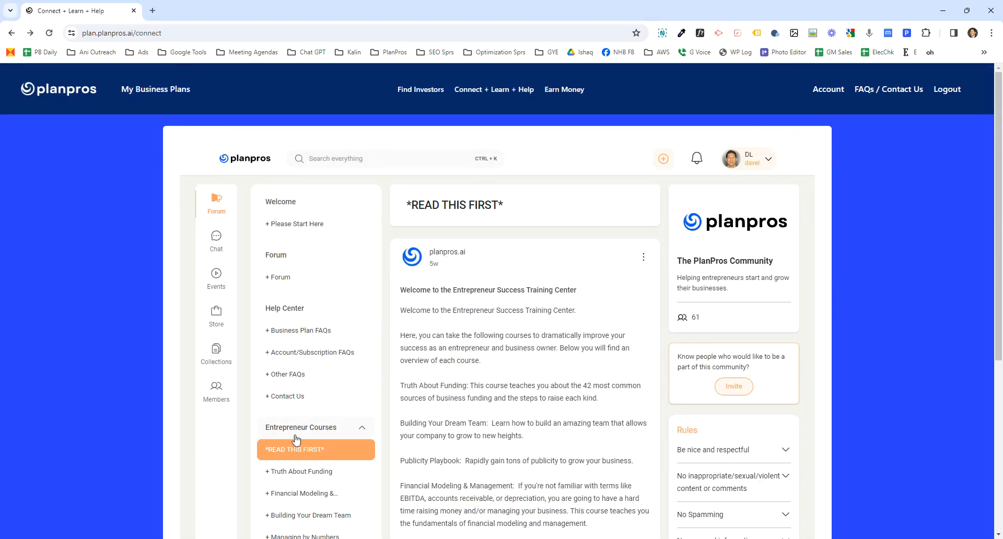
Open the Book Summaries section of the community and bring its first books into view
scroll(306, 447, down, 1)
scroll(307, 445, down, 5)
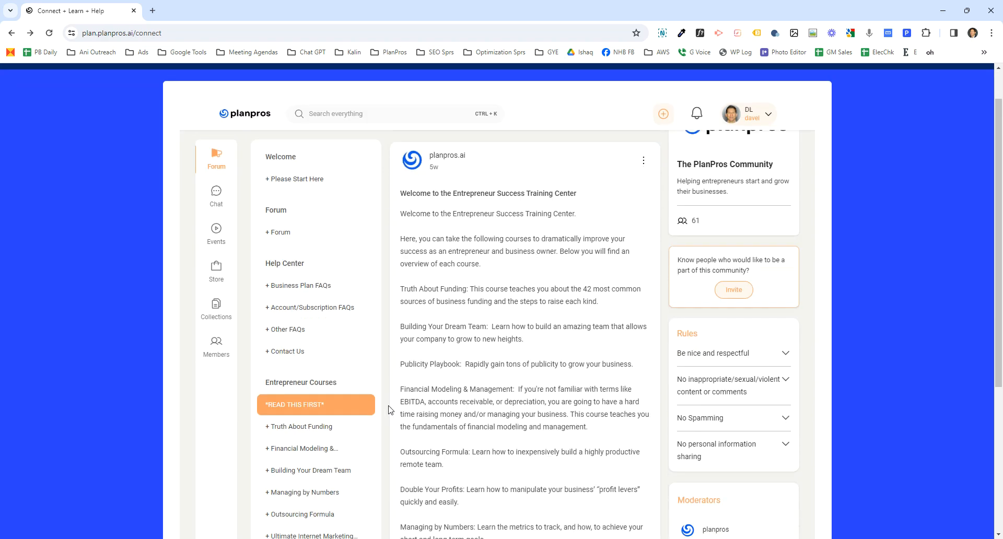
click(316, 441)
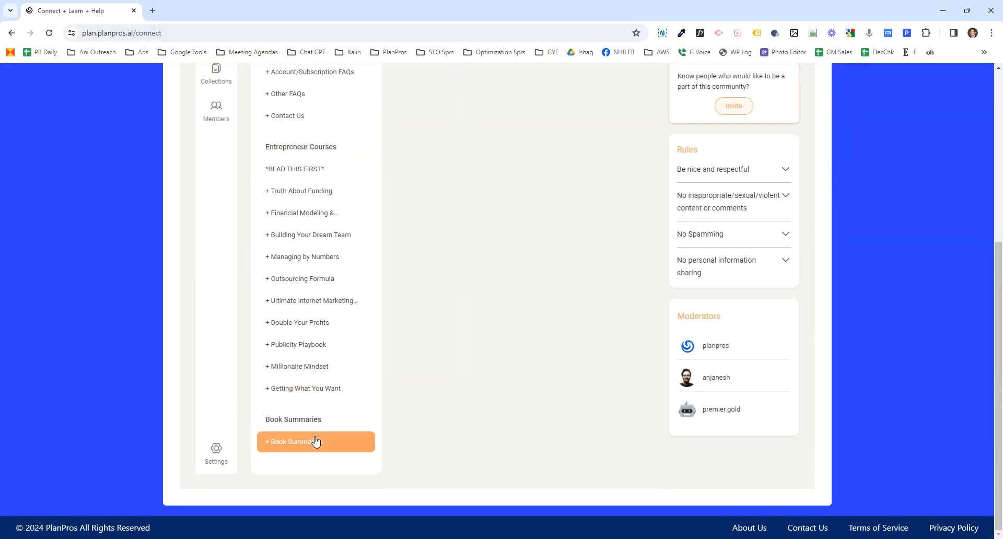
scroll(490, 258, up, 3)
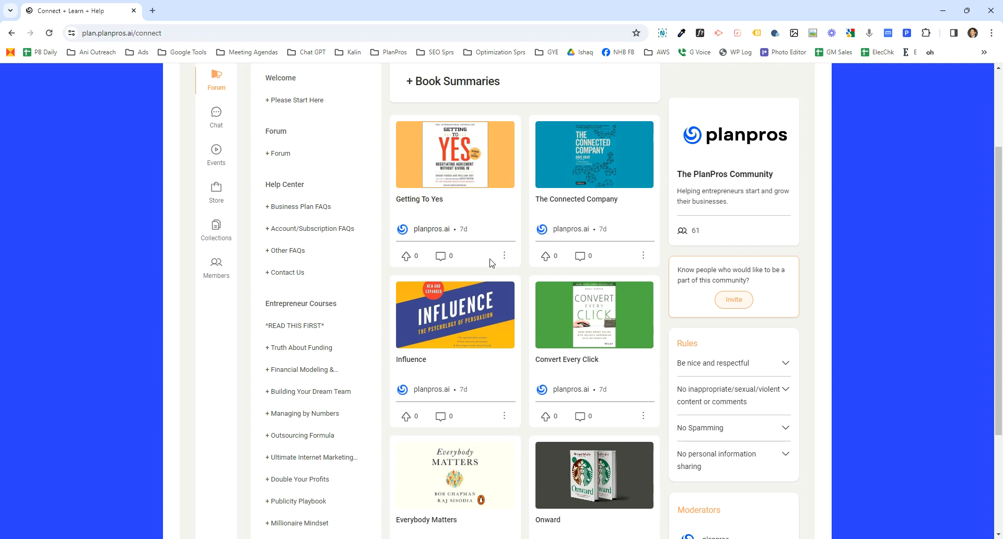
Skim the Getting To Yes book summary, close it, and look over the other book summaries
click(429, 154)
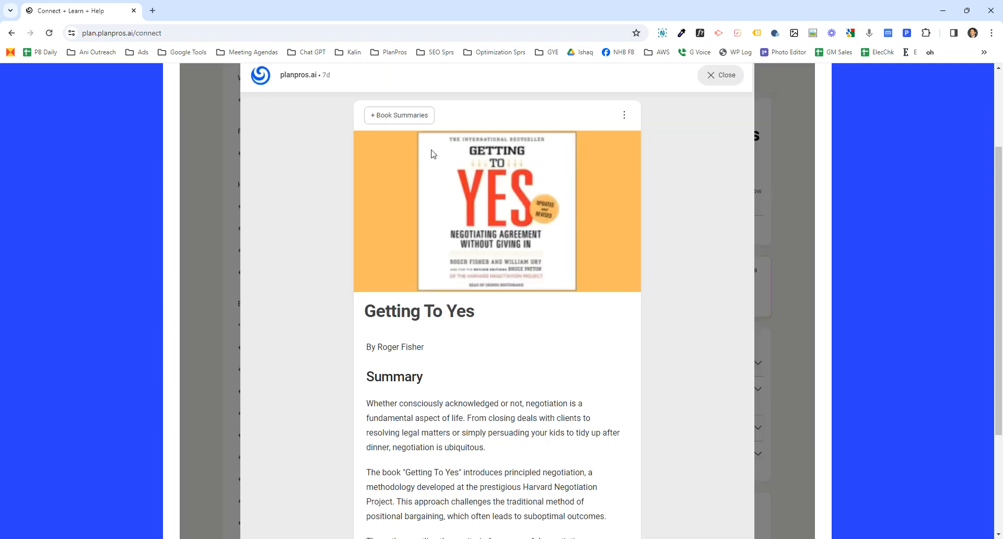
scroll(410, 402, down, 15)
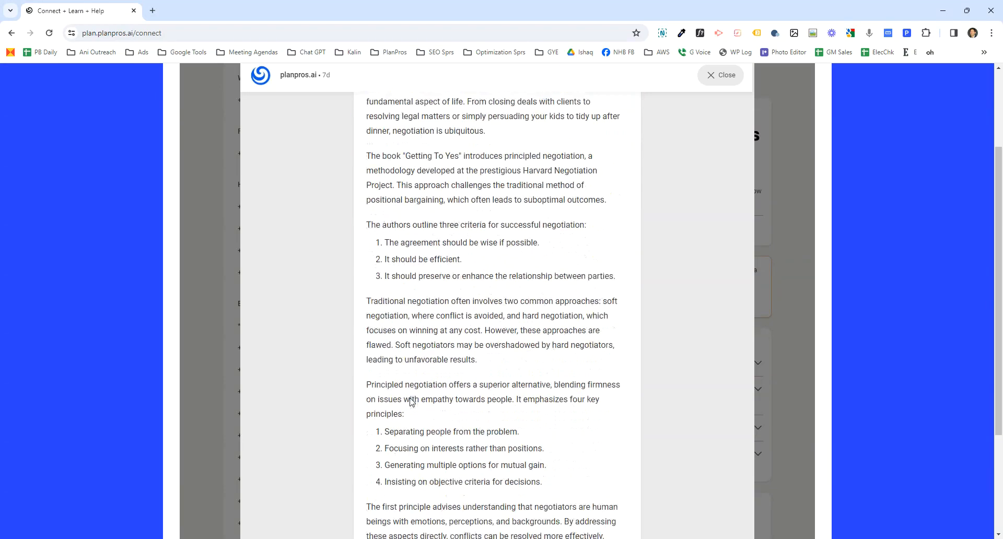
scroll(410, 398, down, 13)
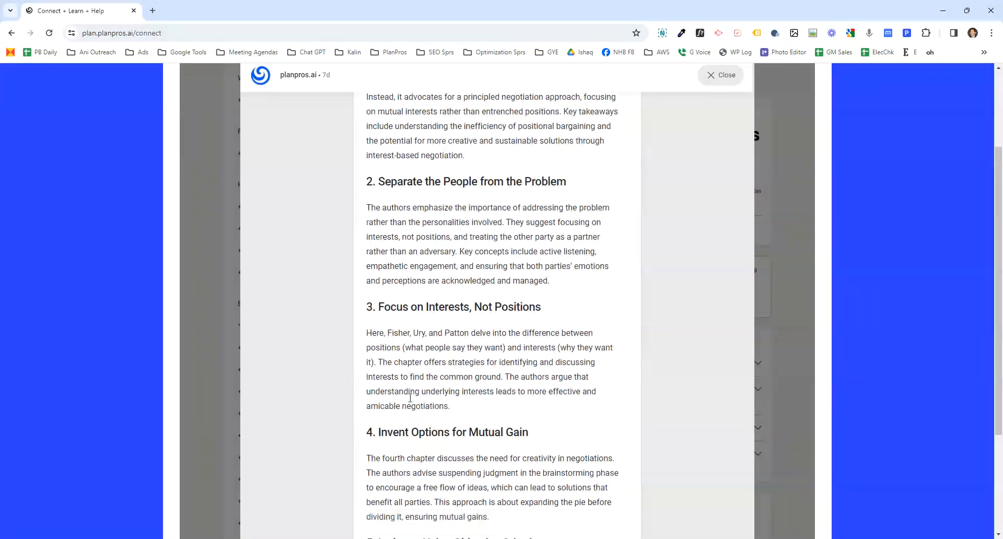
scroll(415, 394, up, 7)
scroll(416, 392, up, 15)
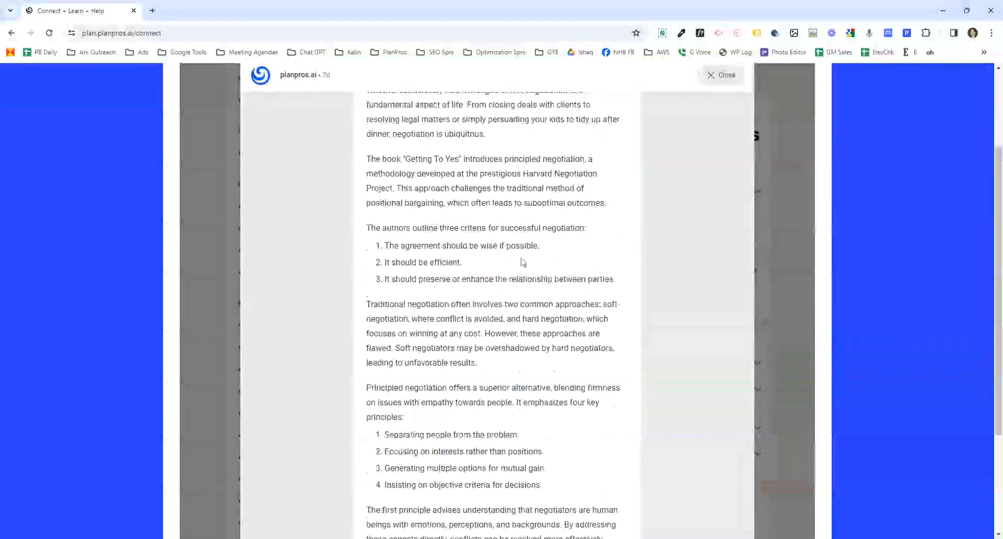
click(709, 79)
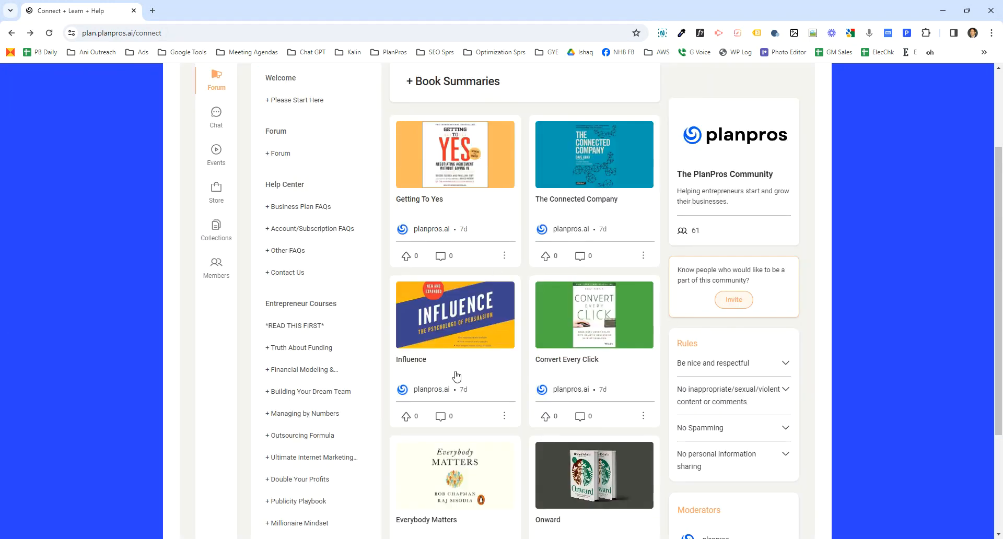
scroll(524, 418, down, 8)
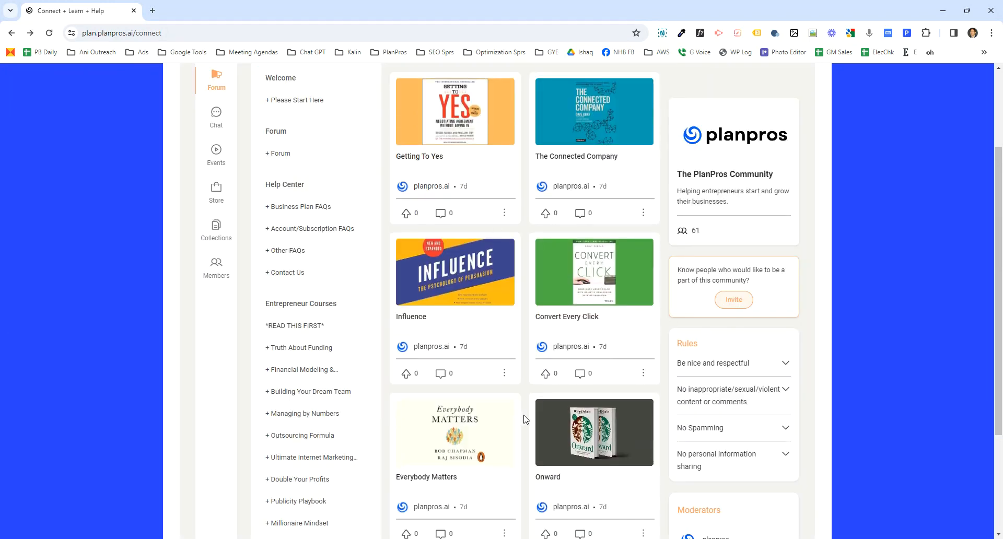
scroll(525, 418, up, 10)
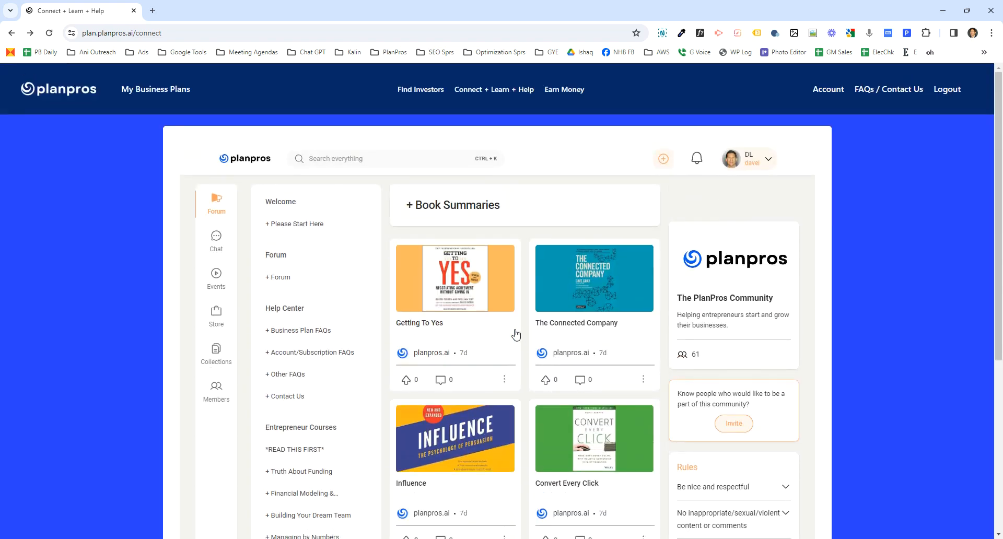
Search Find Investors for lenders in zip code 97702 and look through the listed banks
click(418, 90)
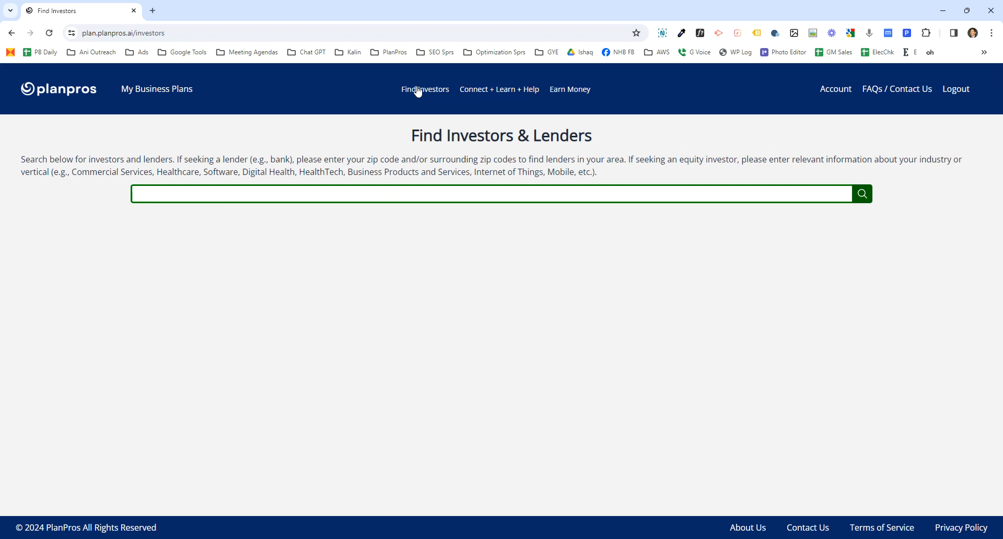
click(328, 195)
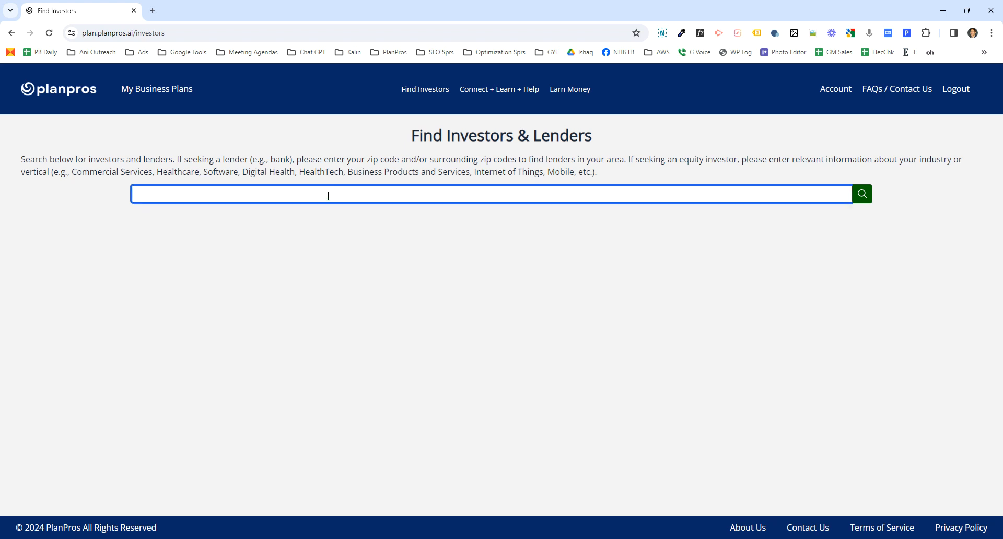
text(97702)
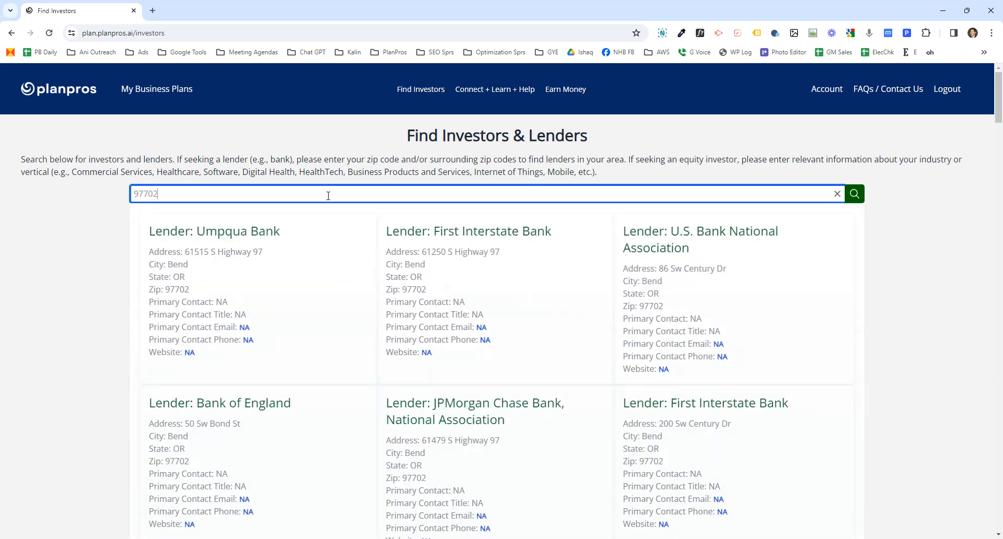
scroll(357, 336, down, 10)
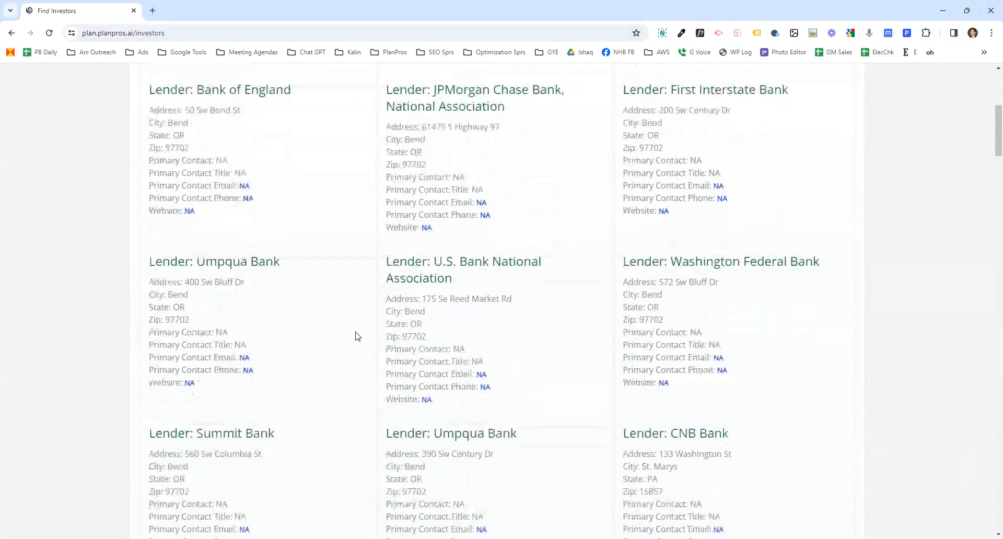
scroll(358, 336, up, 7)
scroll(357, 337, up, 3)
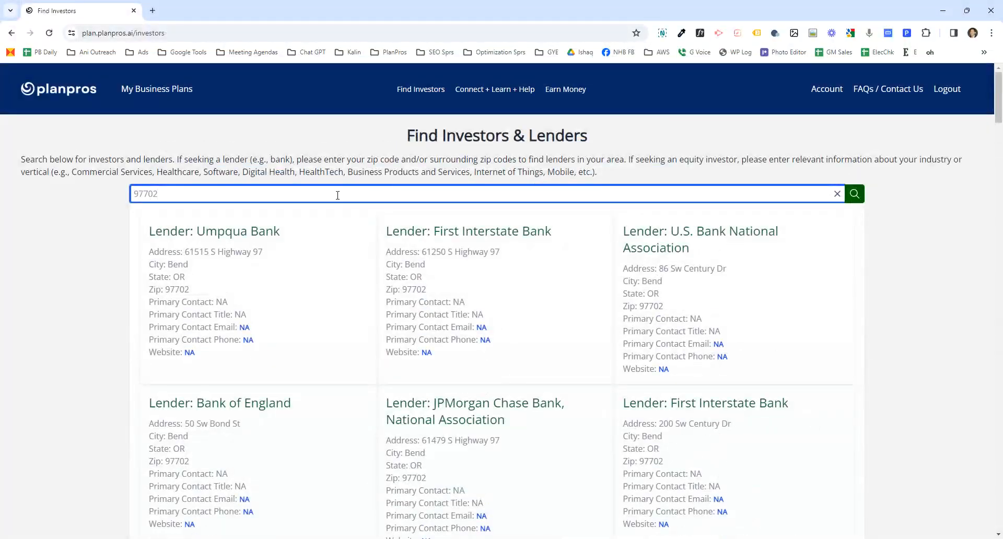
Search Find Investors for HealthTech using the term from the page's instructions and look through the listed equity investors
double_click(326, 171)
key(ctrl+c)
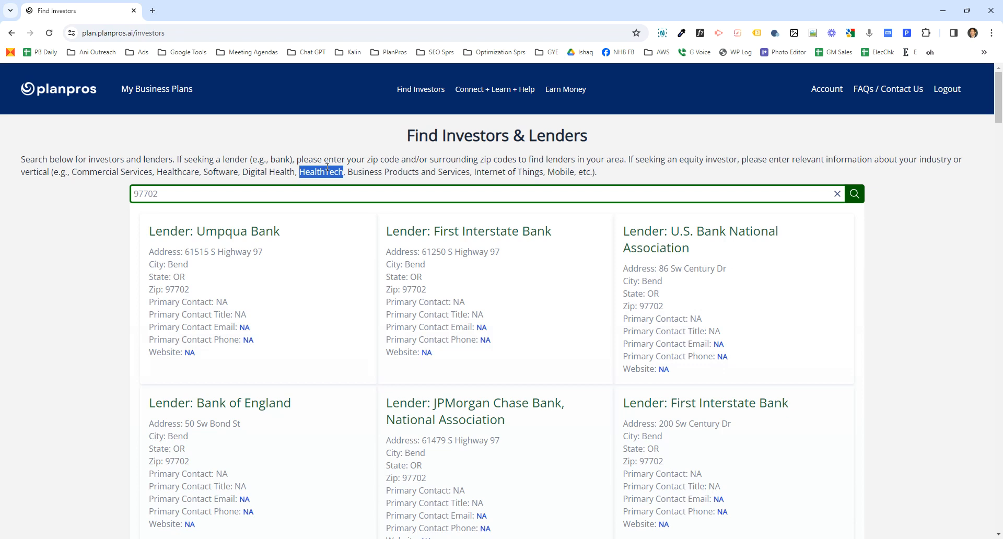
triple_click(240, 202)
key(ctrl+v)
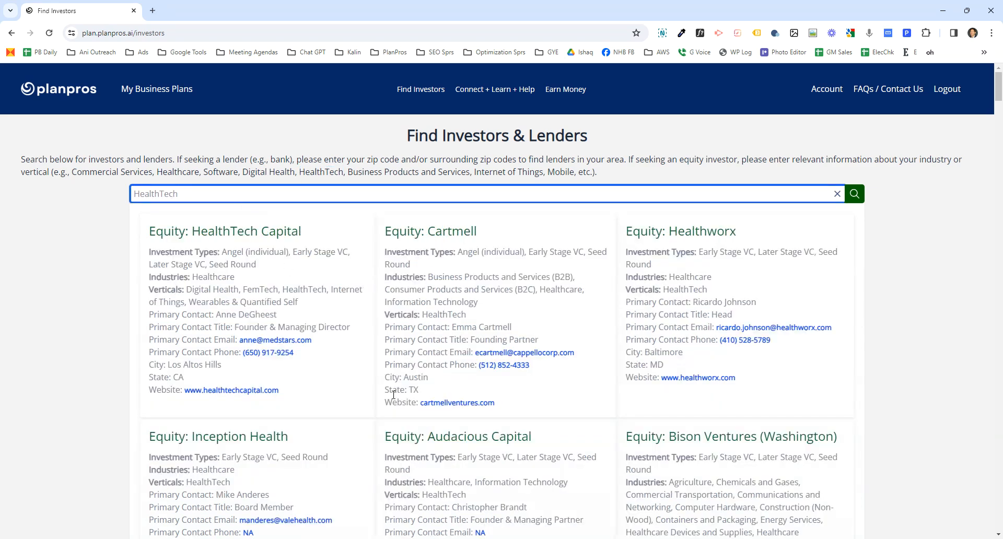
scroll(442, 428, down, 4)
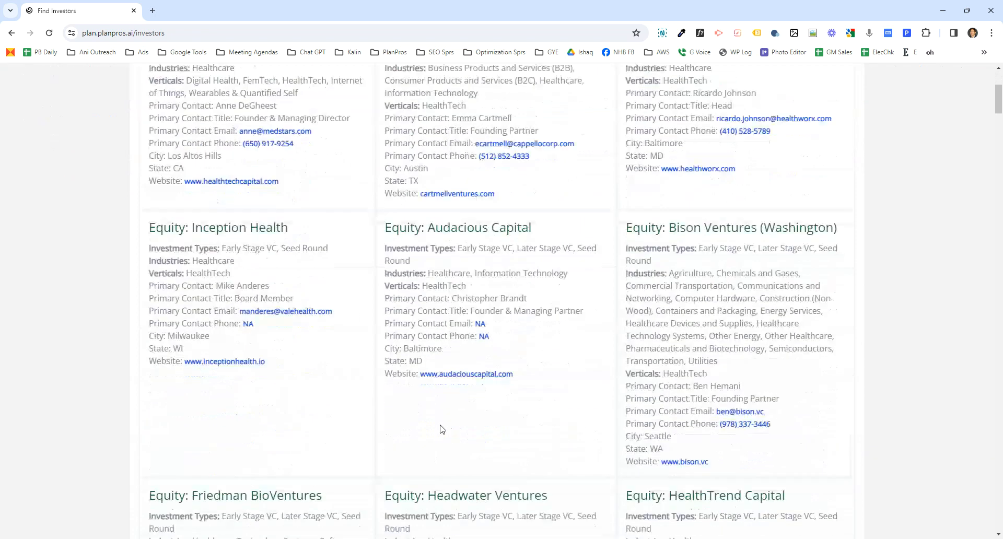
scroll(442, 428, up, 4)
Reopen the Connect + Learn + Help community and look over its help center and entrepreneur course channels
click(486, 95)
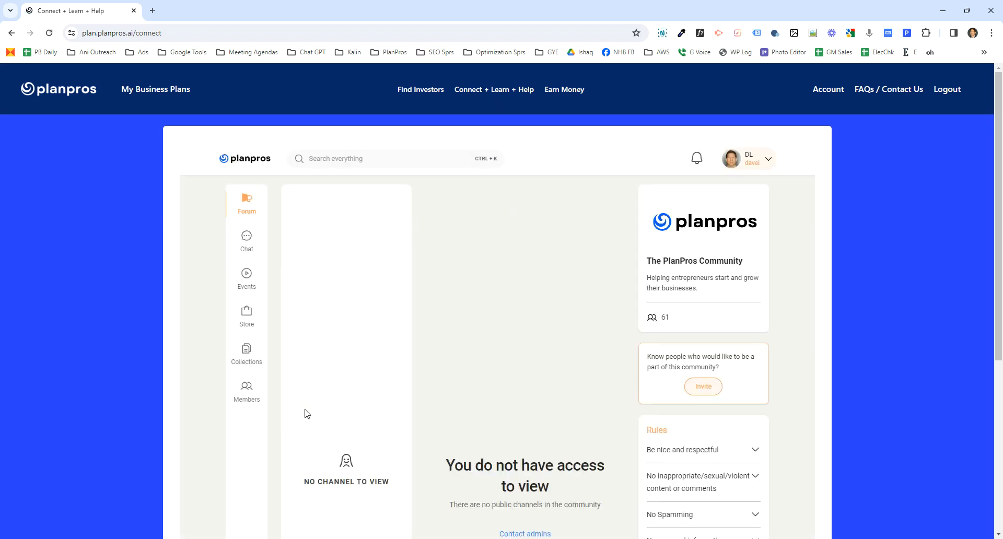
scroll(291, 418, down, 3)
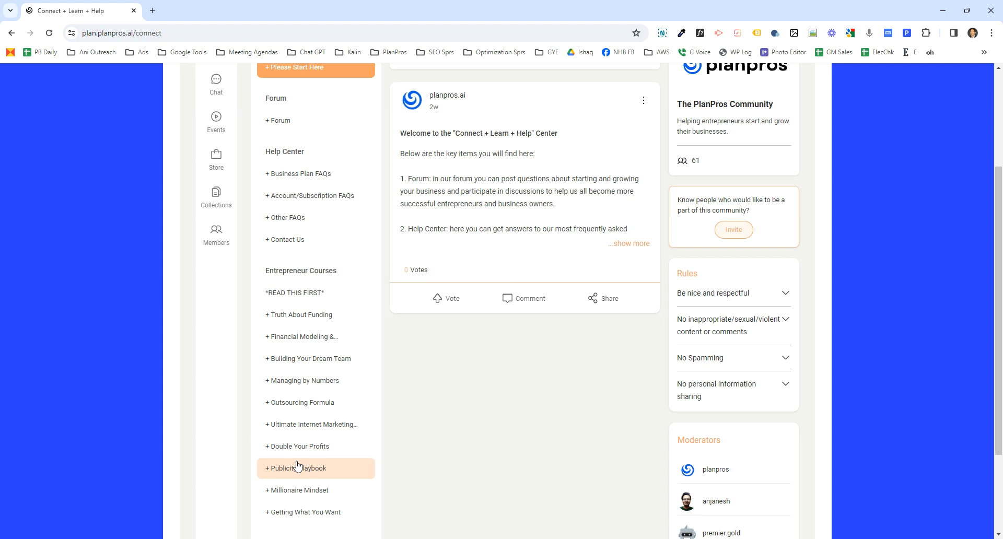
scroll(296, 465, up, 3)
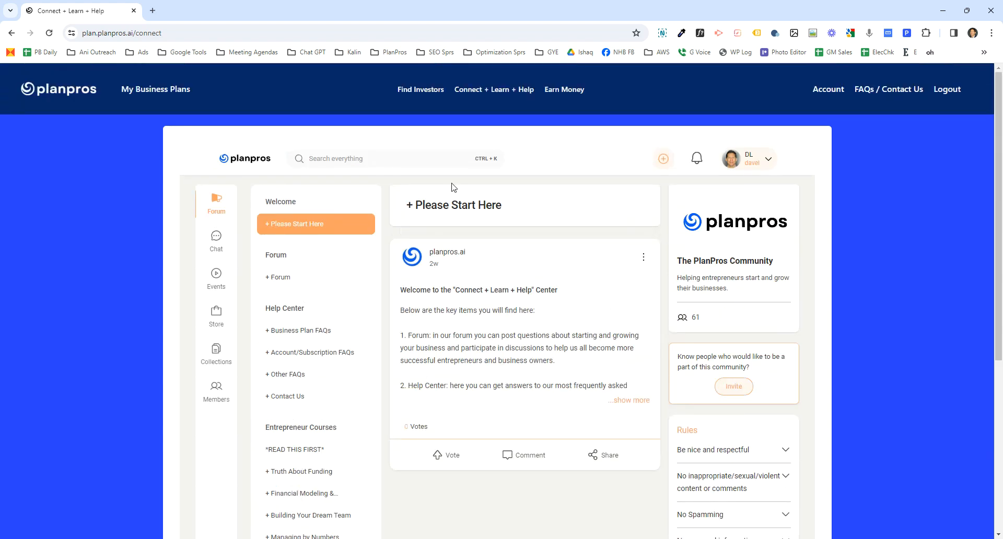
Create a new business plan named with the owner's first name followed by "Plumber"
click(175, 97)
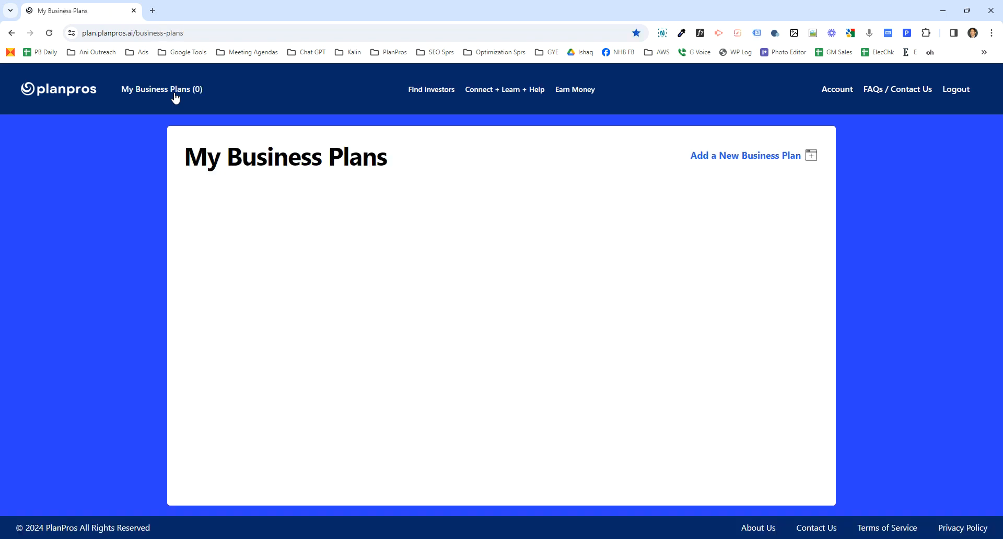
click(722, 158)
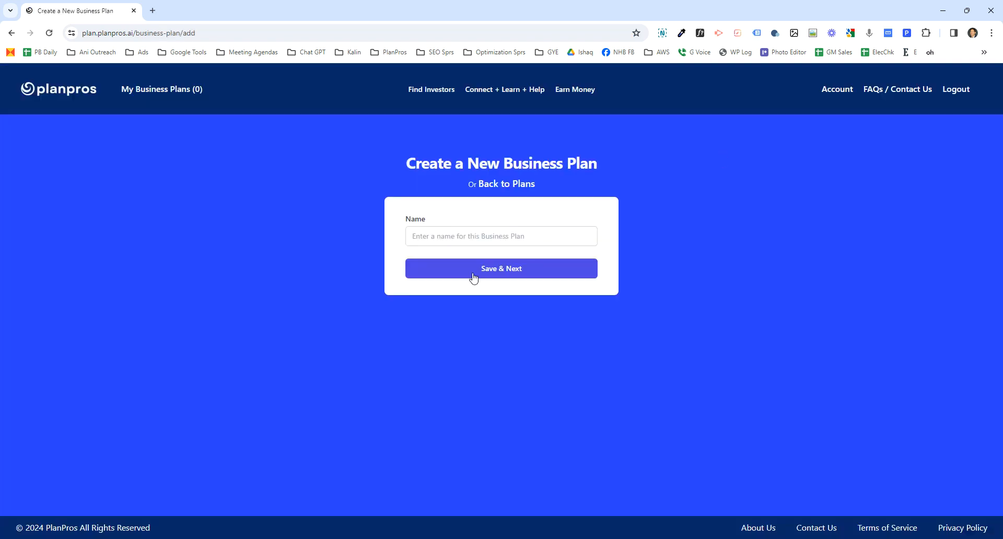
click(481, 238)
text(Dave)
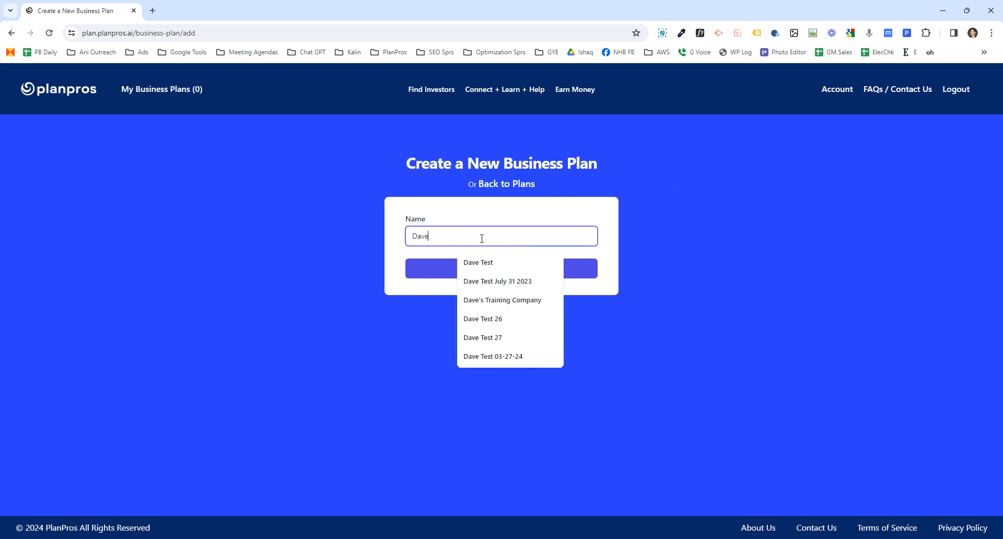
text( Plumber)
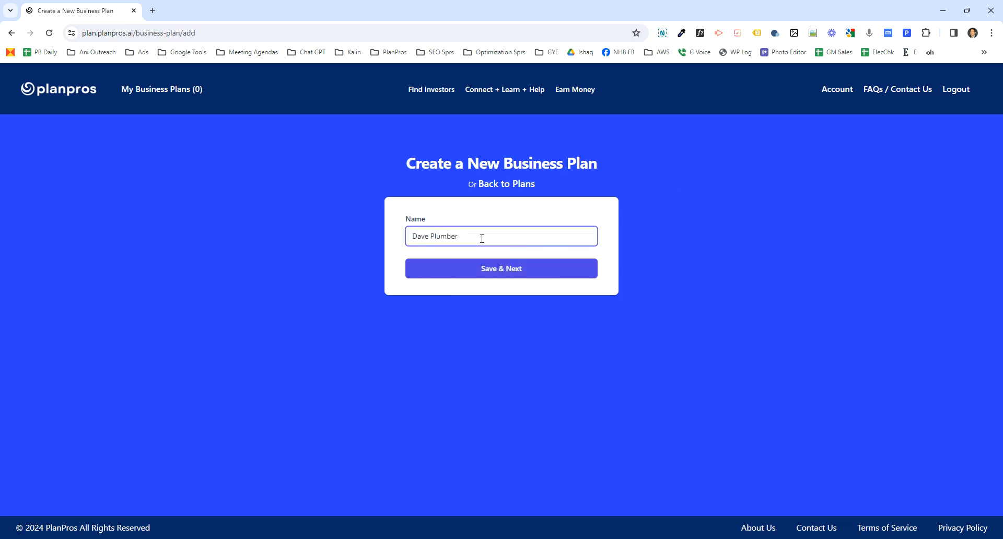
click(494, 275)
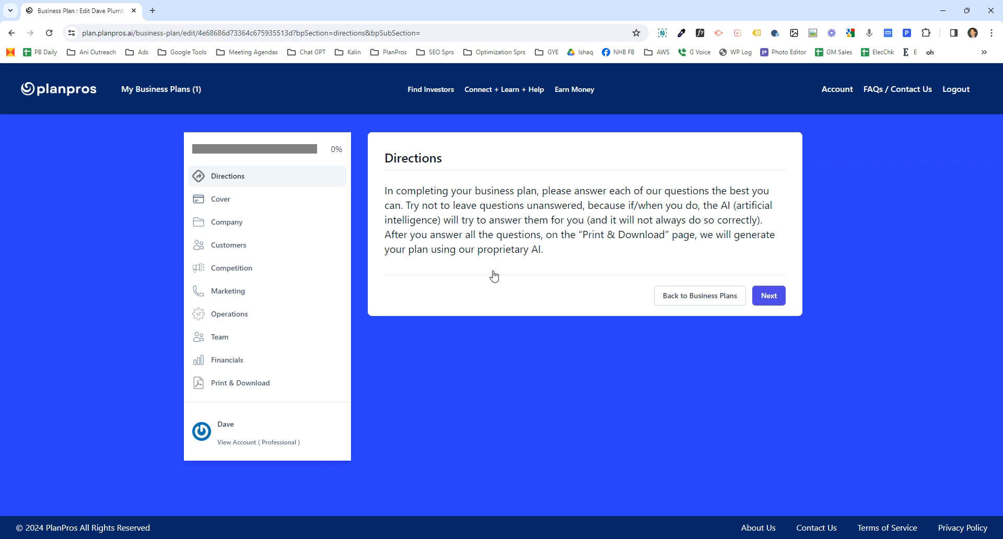
Select Design 14 as the plan's cover page design, save it, and leave the cover page information at its defaults
click(769, 296)
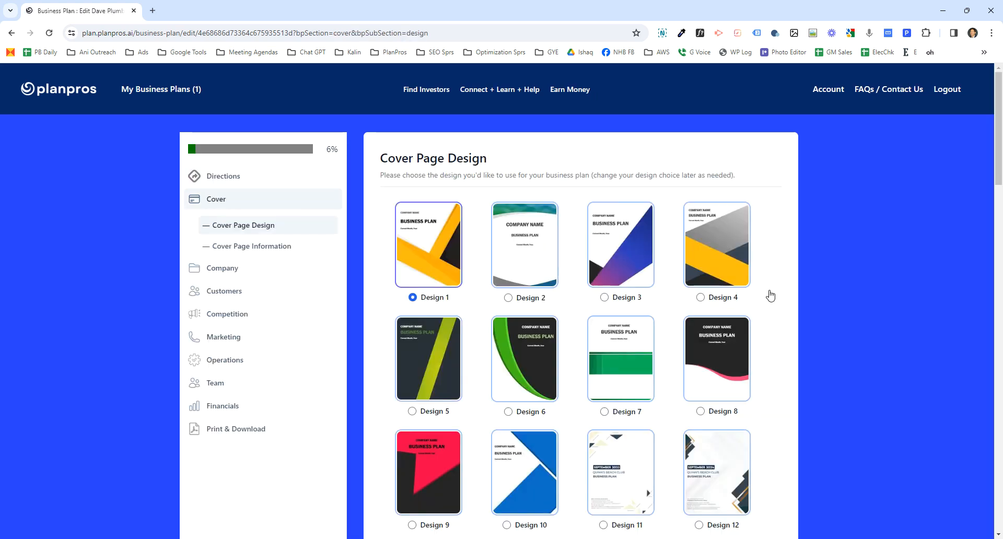
scroll(525, 386, down, 4)
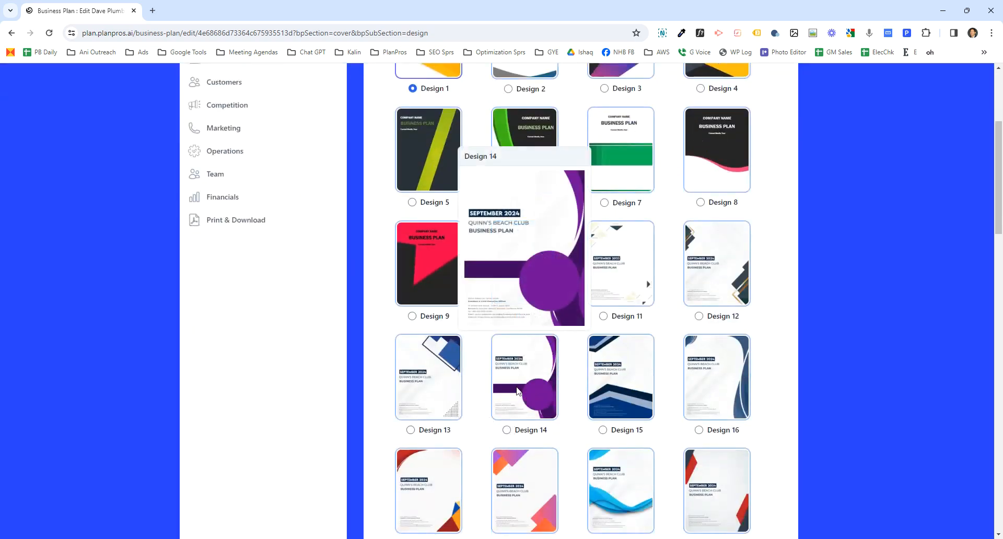
click(507, 430)
drag(997, 201, 996, 496)
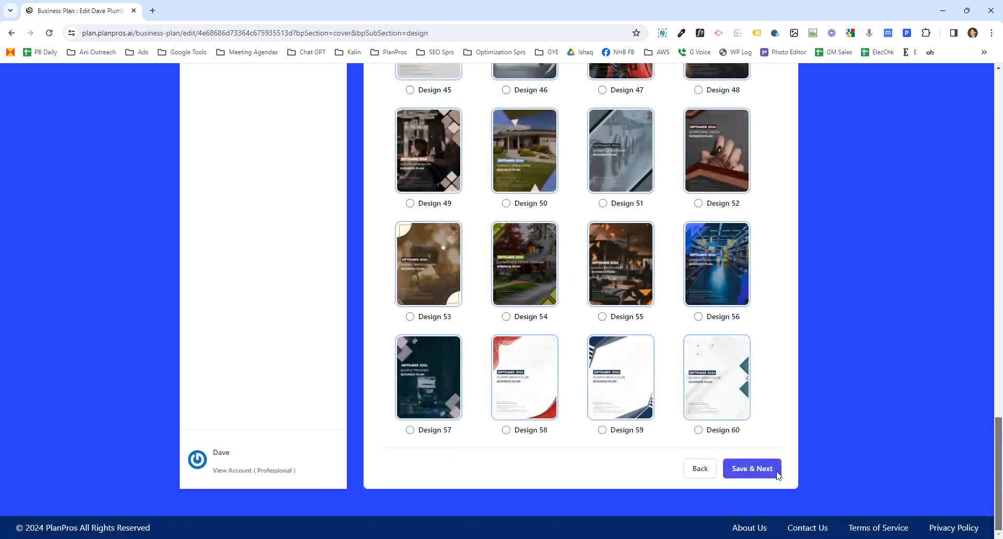
click(759, 469)
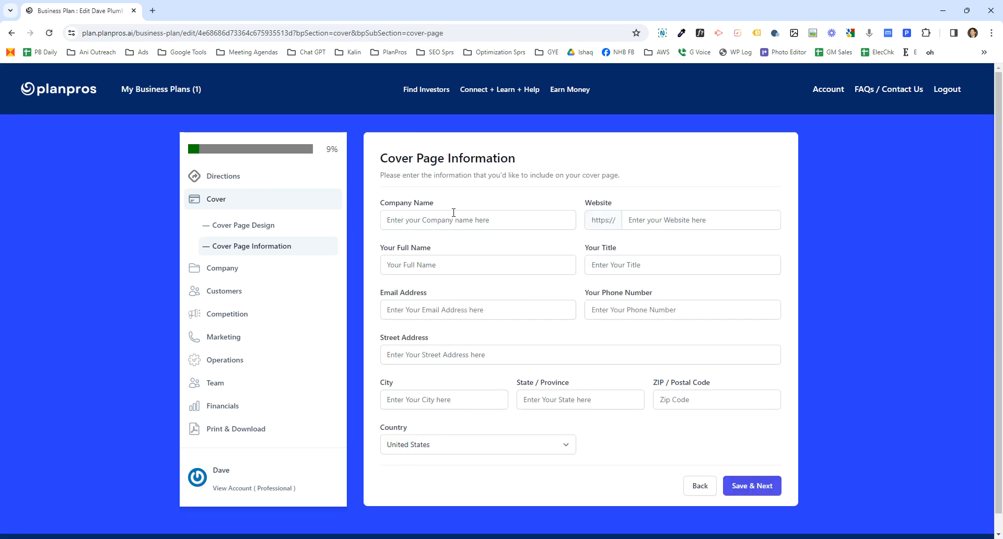
click(753, 485)
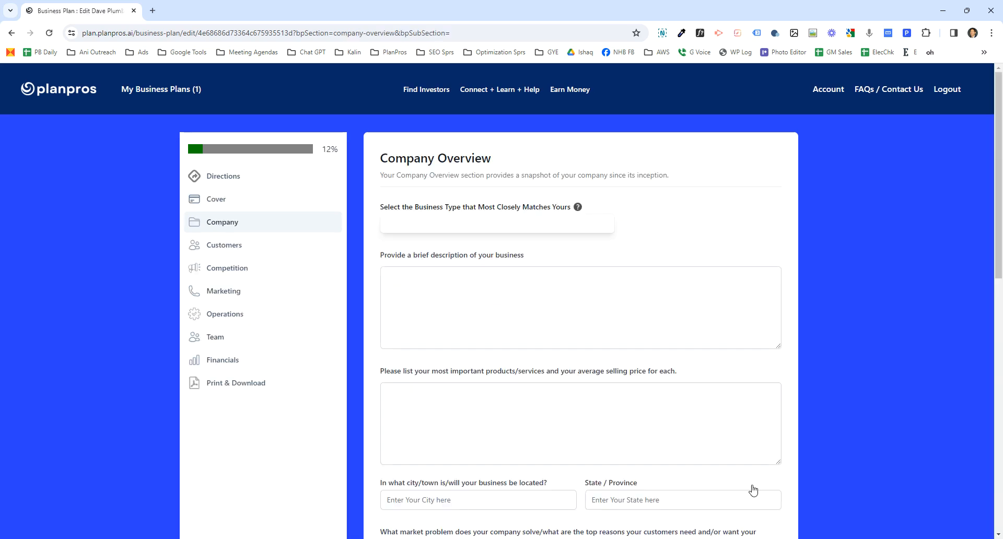
Choose Cupcake as the business type in the Company Overview
click(544, 224)
text(cup)
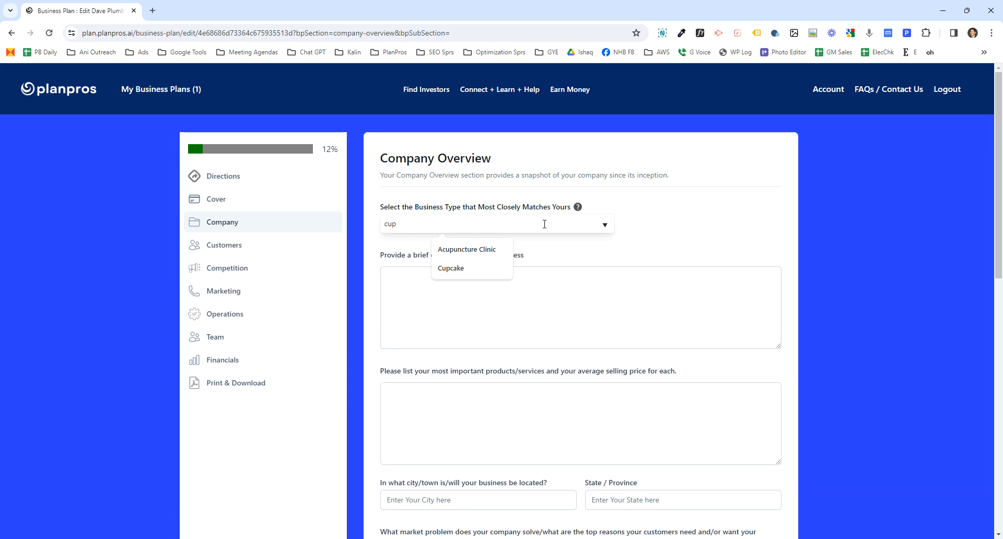
click(463, 268)
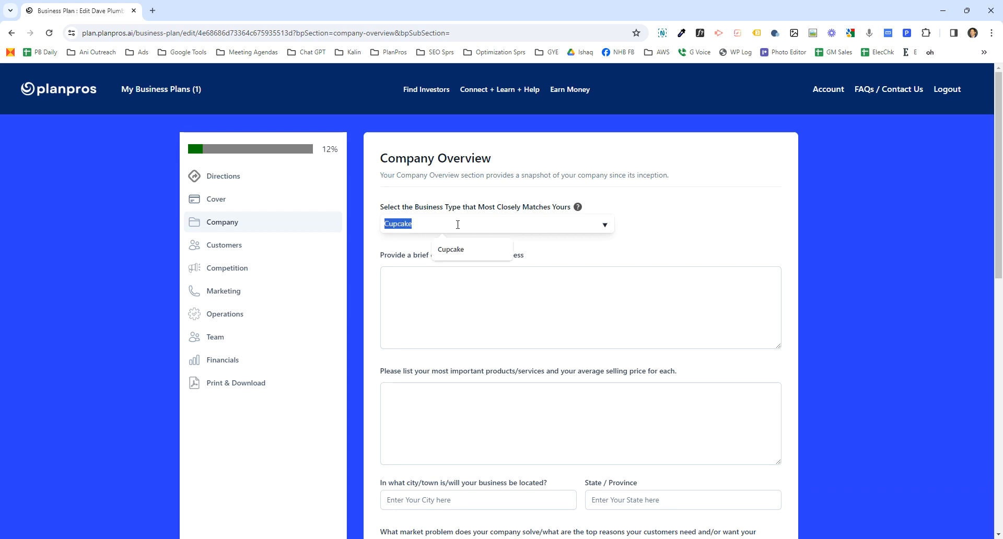
Set the business type in the Company Overview to the custom entry "tattoo removal service"
text(t)
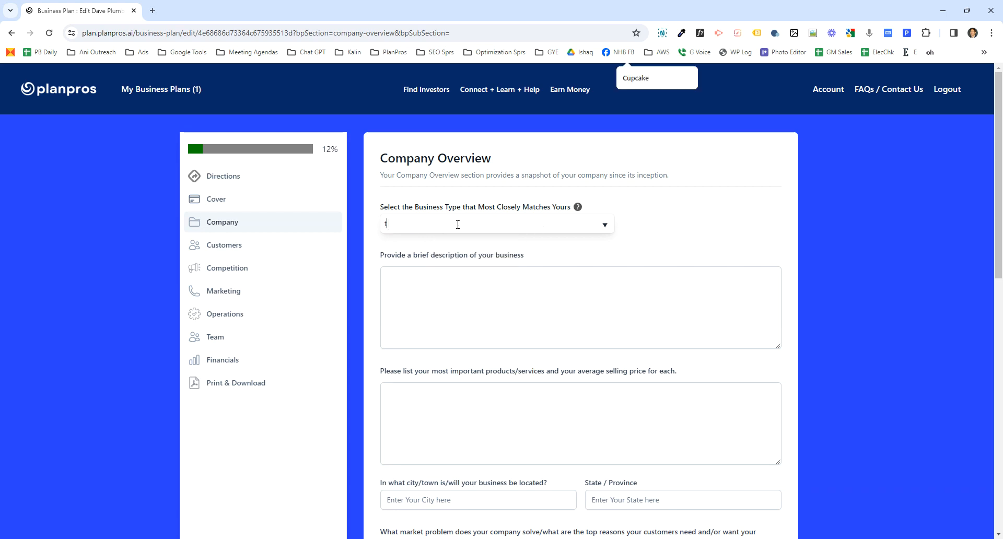
text(attoo )
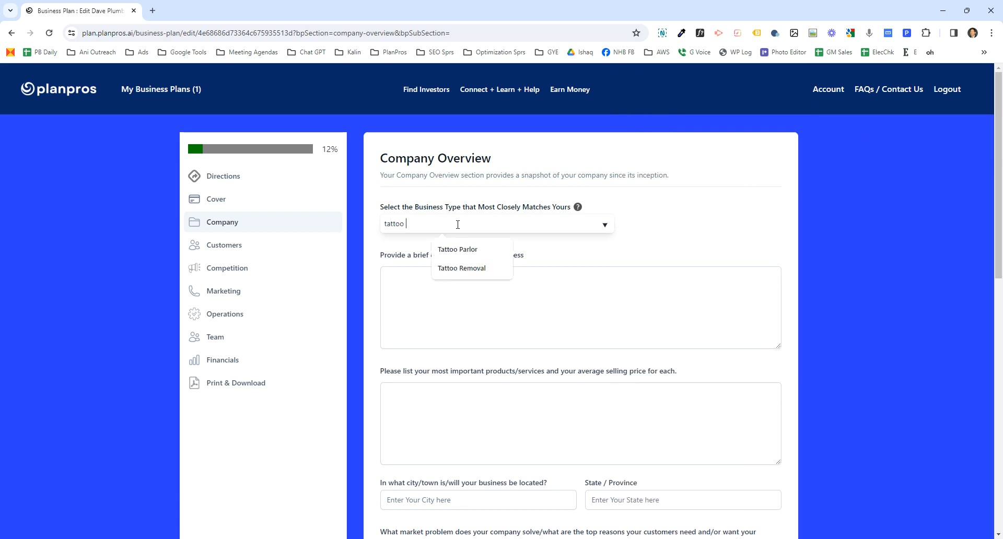
text(removal ser)
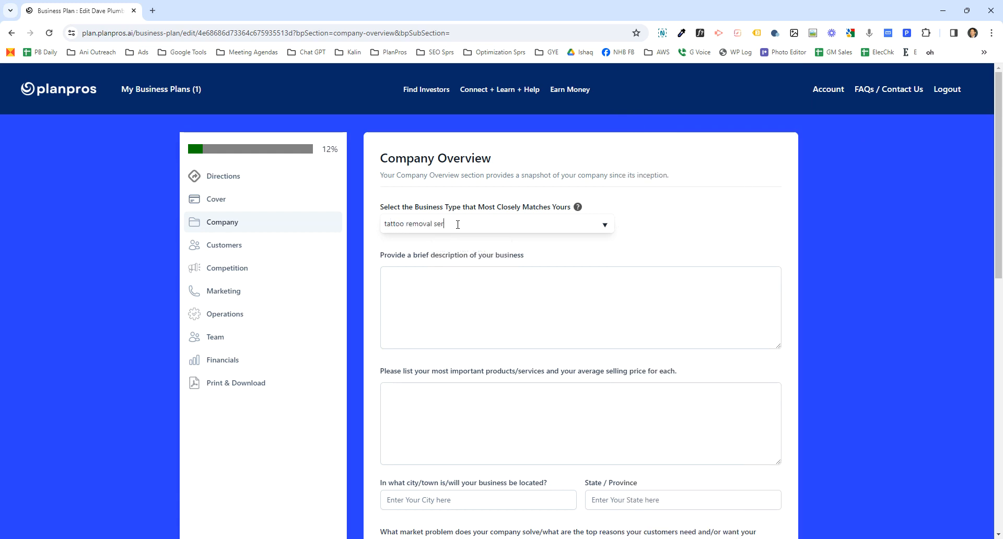
text(vice)
click(467, 277)
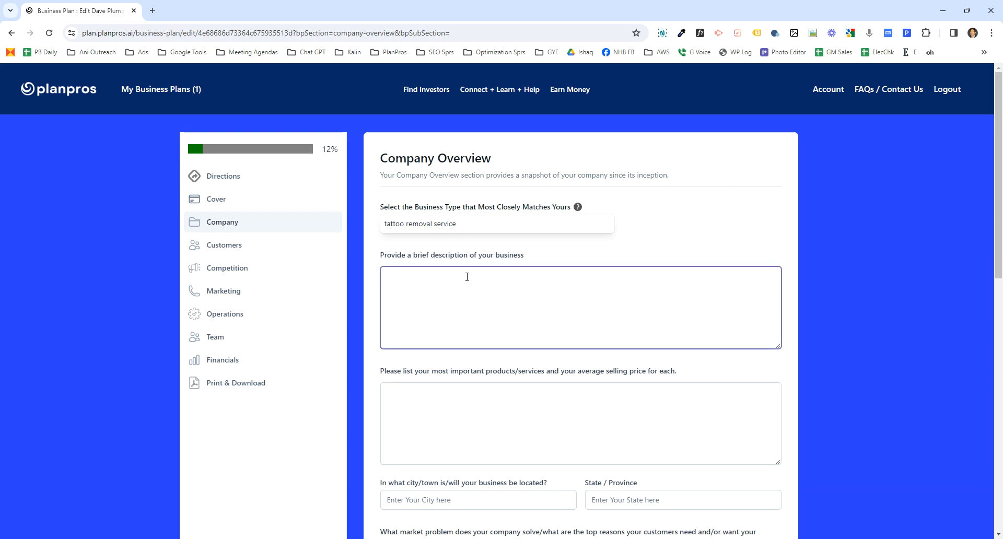
Go through the remaining Company Overview questions, leave them blank, and save the section to reach Customer Analysis
click(479, 417)
scroll(479, 416, down, 4)
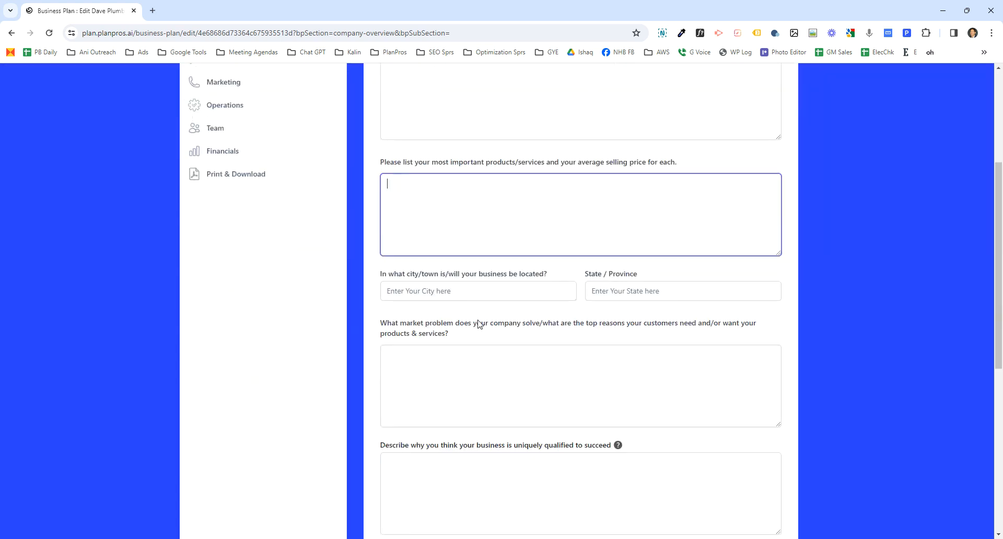
click(478, 289)
click(677, 290)
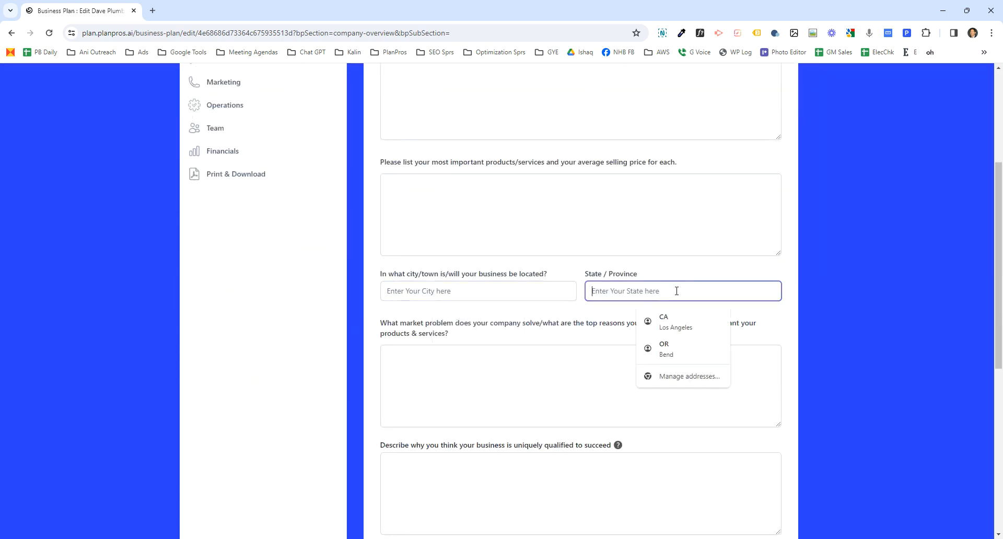
scroll(676, 290, down, 4)
mouse_move(617, 240)
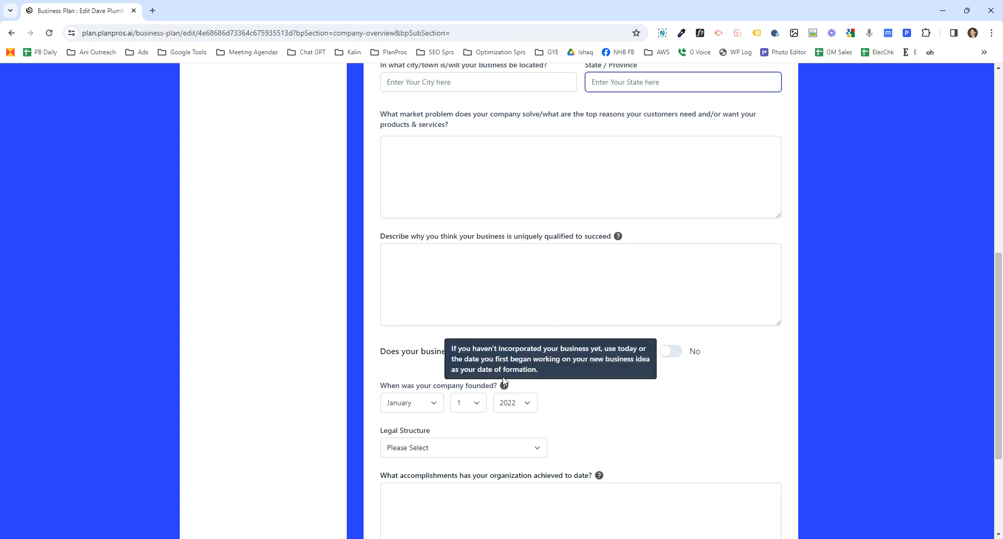
scroll(514, 392, down, 3)
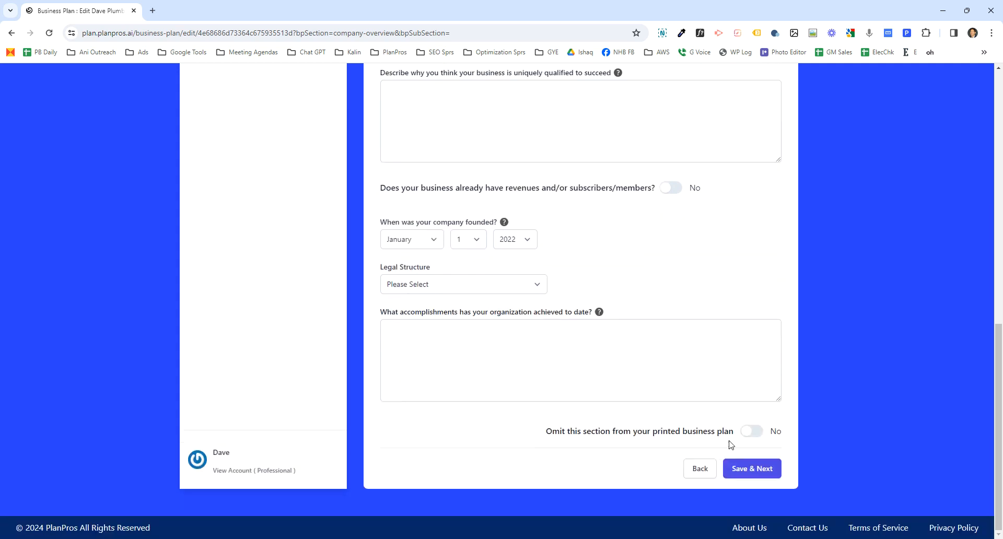
click(756, 469)
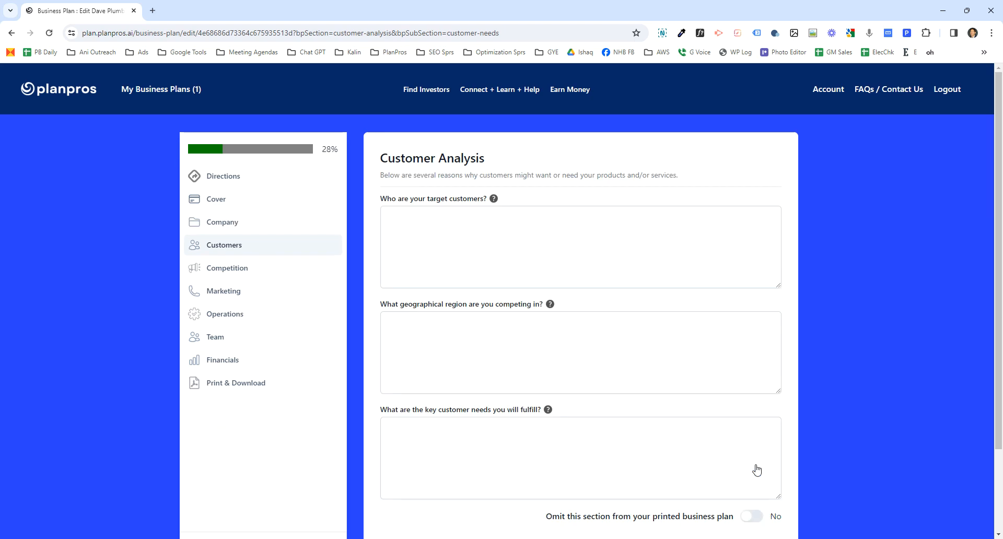
Look over the Customer Analysis and Competitive Analysis questions and save both sections without answers
mouse_move(494, 199)
scroll(574, 418, down, 2)
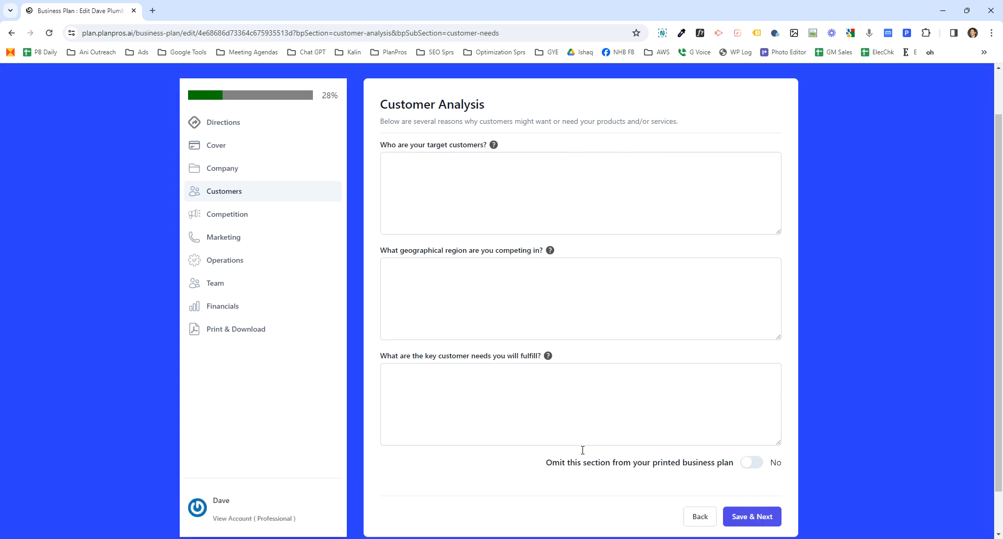
click(747, 468)
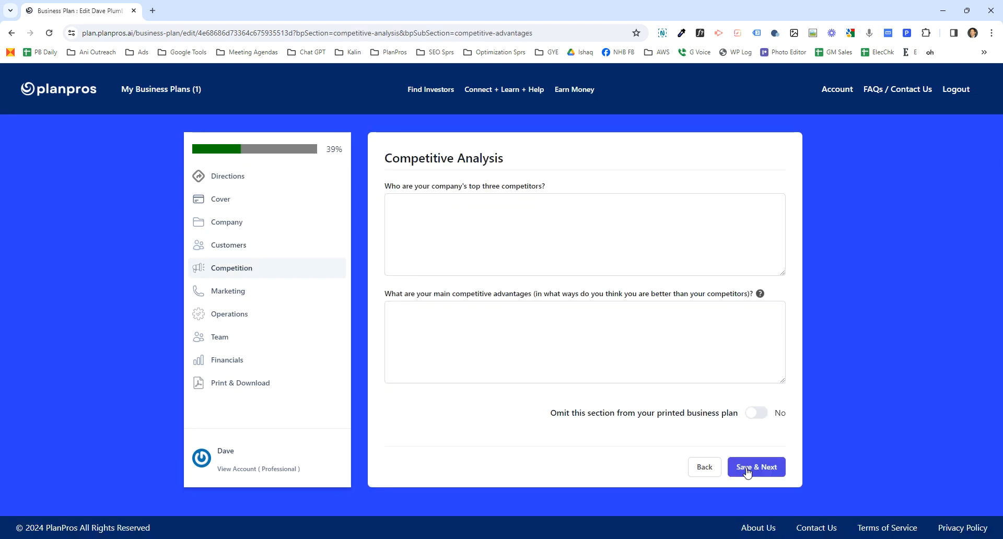
click(747, 468)
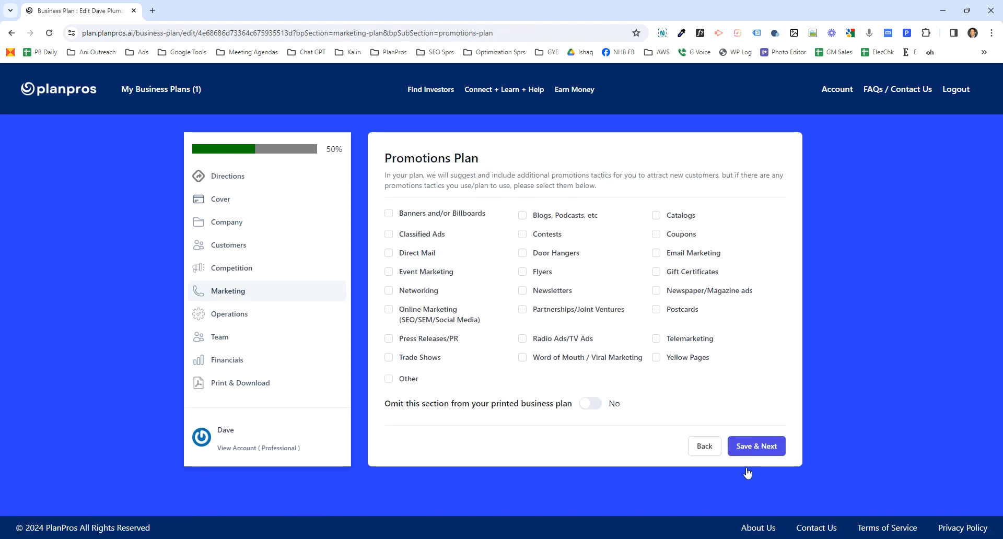
Select Direct Mail and Door Hangers as promotions tactics in the Promotions Plan and save the section
click(388, 254)
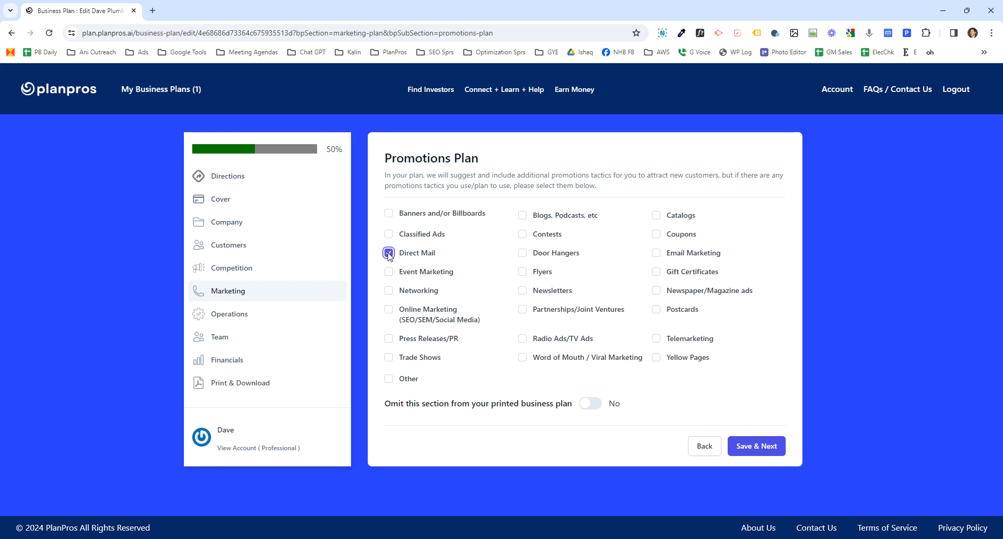
click(524, 256)
click(747, 451)
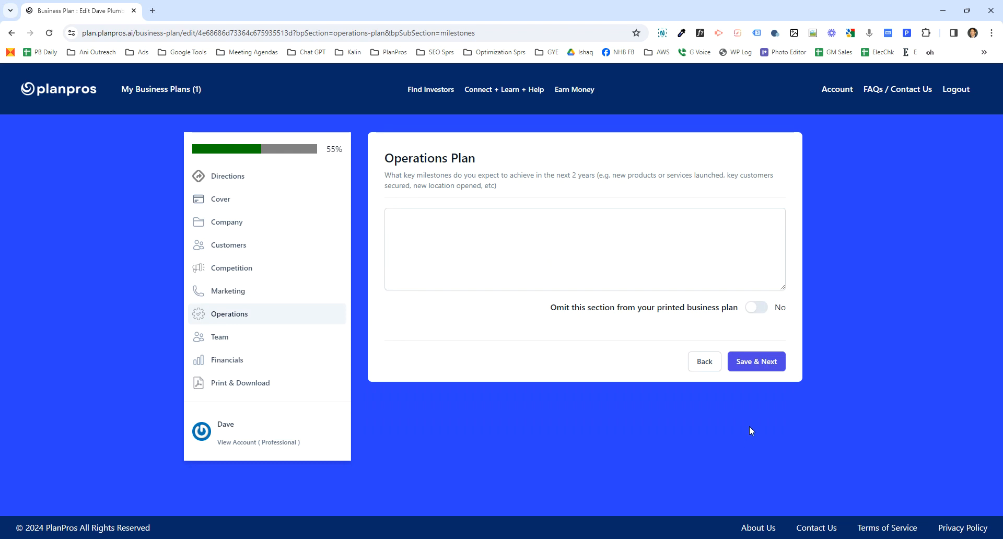
Save the Operations Plan without milestones, and add a blank management team member entry before saving the Management Team section
click(757, 360)
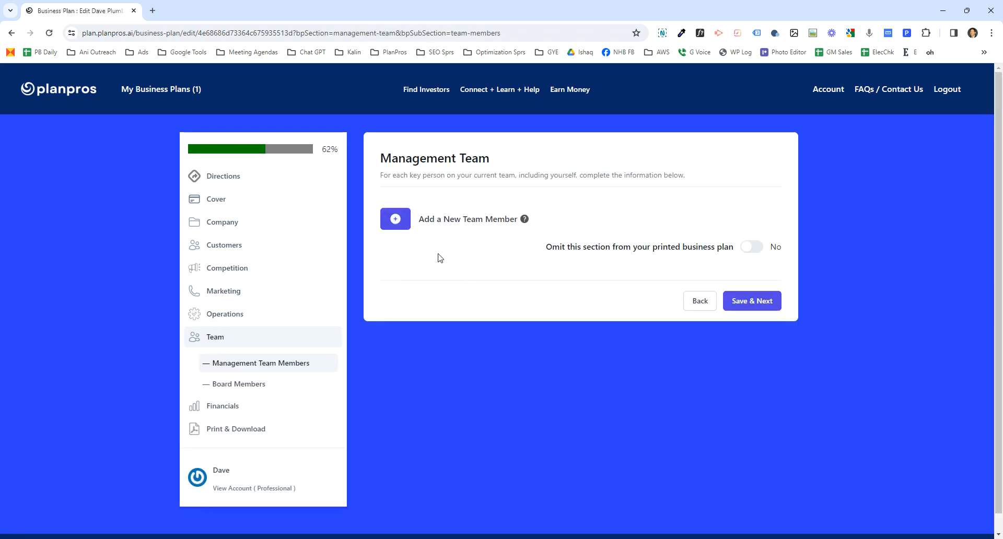
click(395, 219)
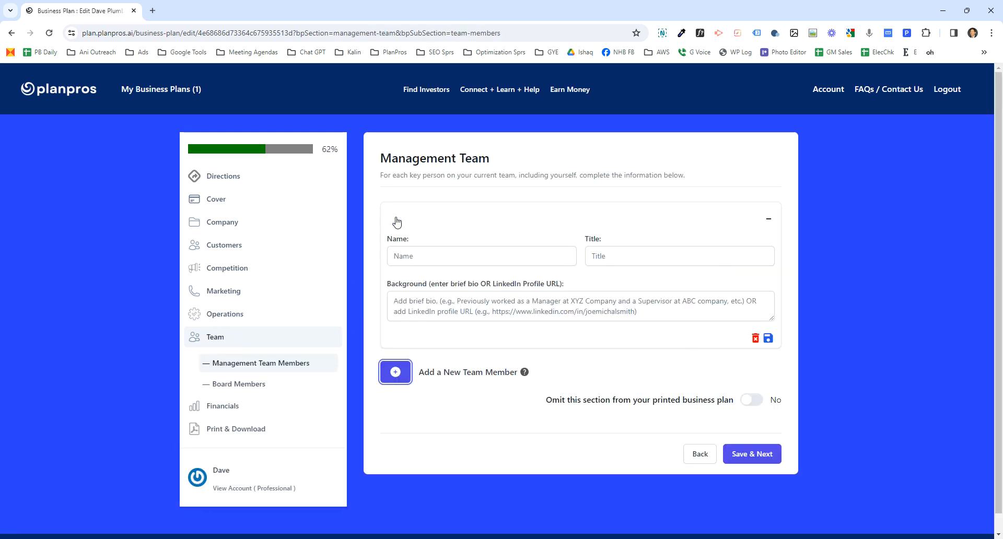
click(435, 256)
click(609, 259)
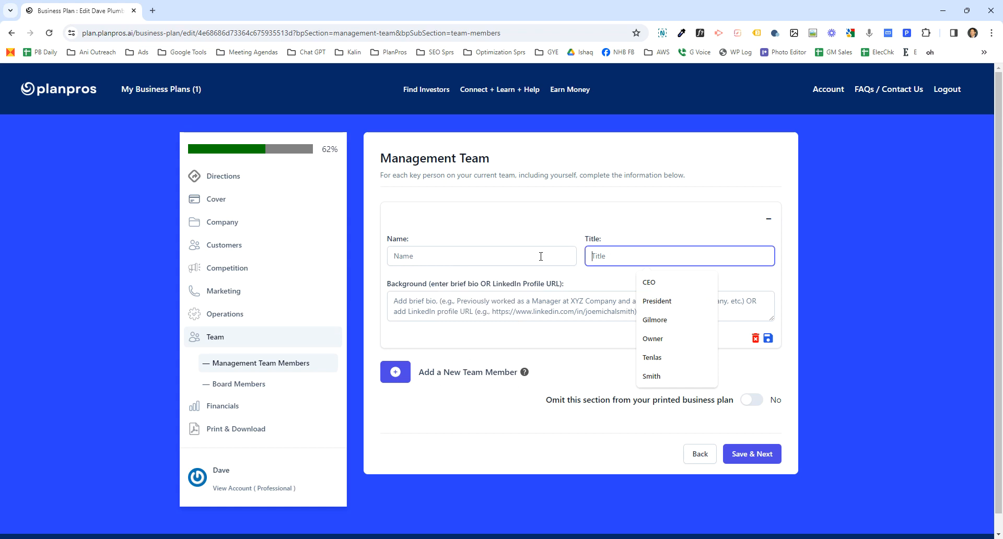
click(509, 304)
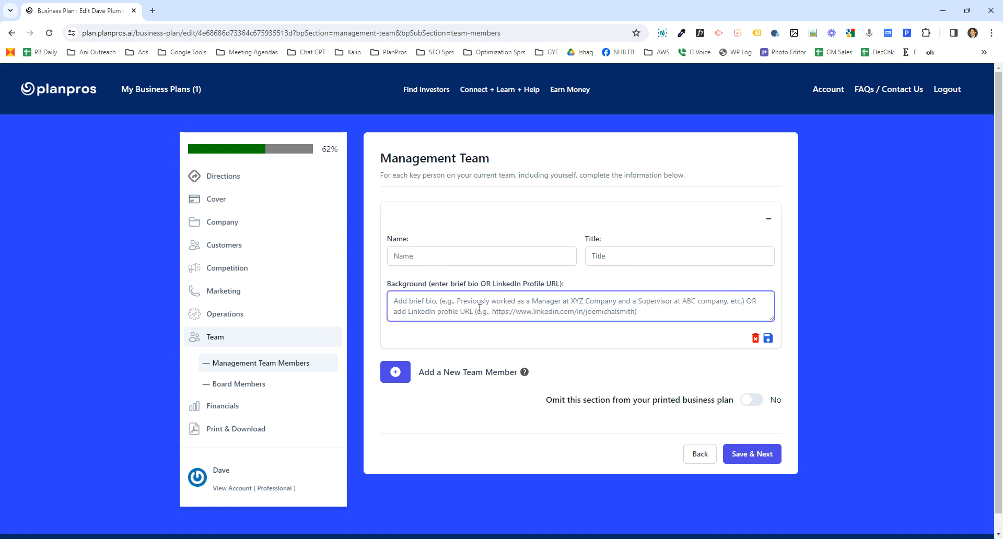
click(766, 454)
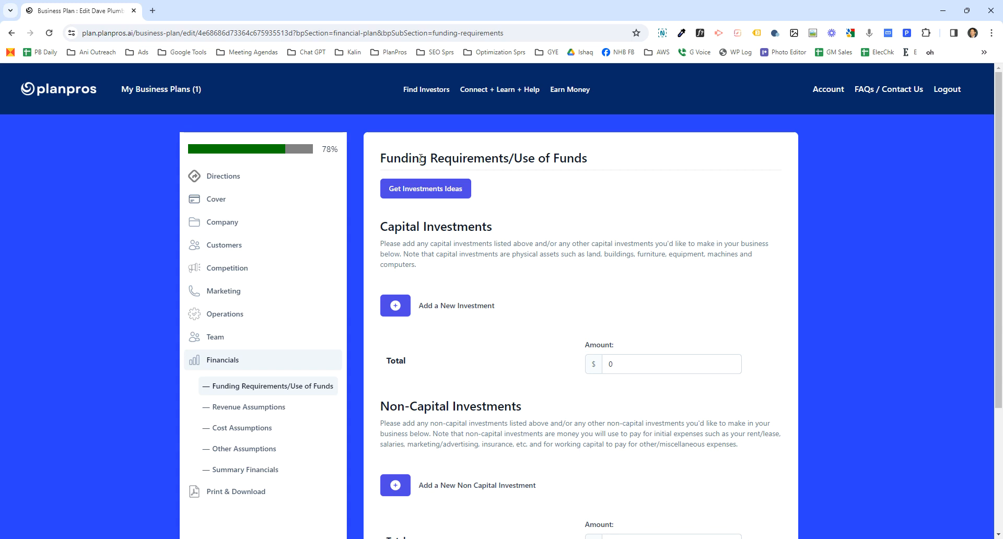
Get the investment ideas and add a capital investment named "Location Buildout" copied from the list
click(423, 196)
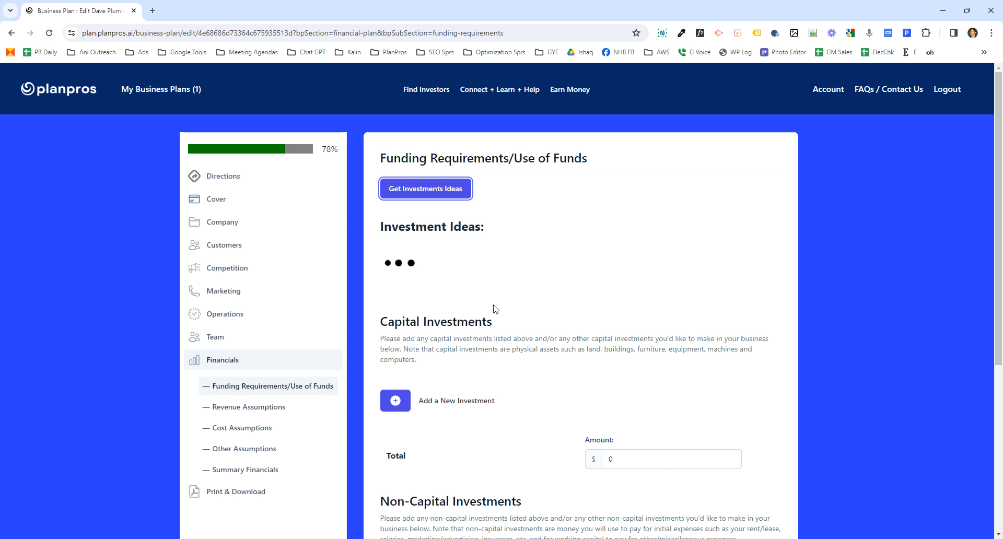
scroll(496, 309, down, 2)
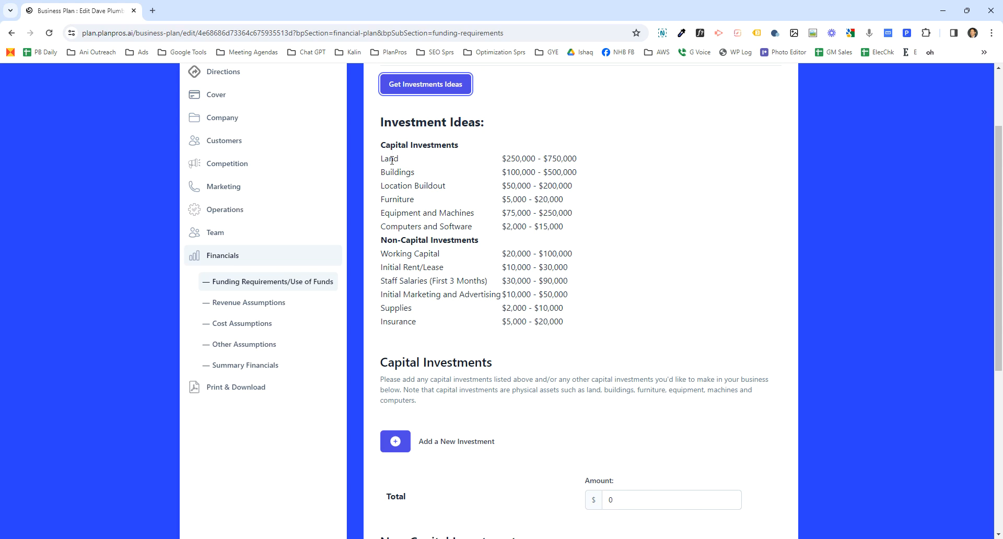
double_click(387, 187)
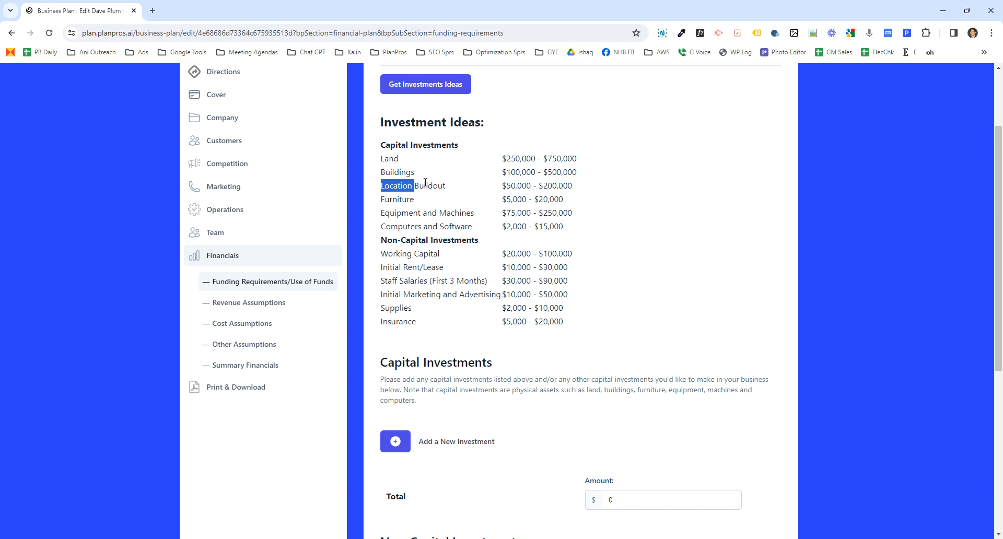
drag(426, 182, 440, 183)
key(ctrl+c)
click(402, 442)
click(405, 445)
key(ctrl+v)
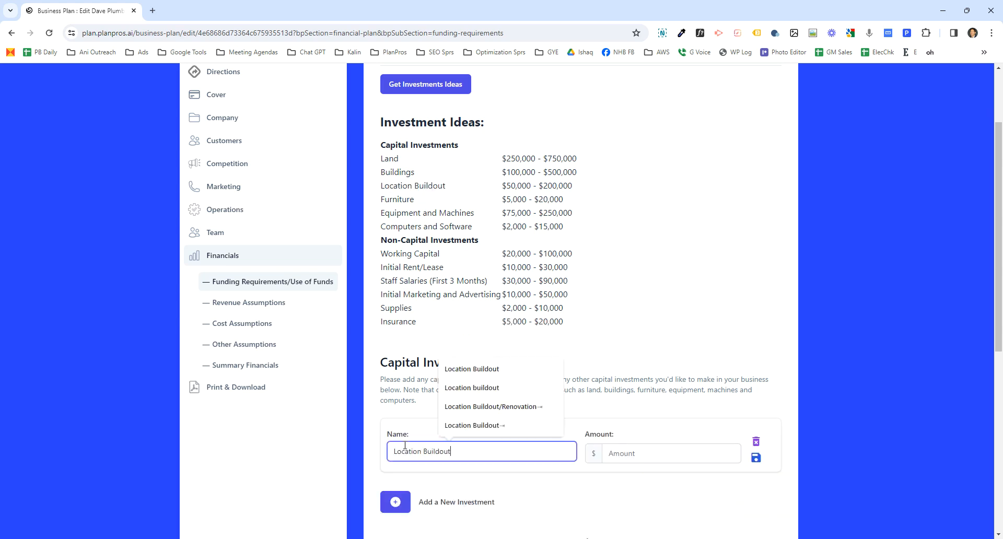
Set the amount of the Location Buildout capital investment to $55,000
drag(500, 189, 591, 189)
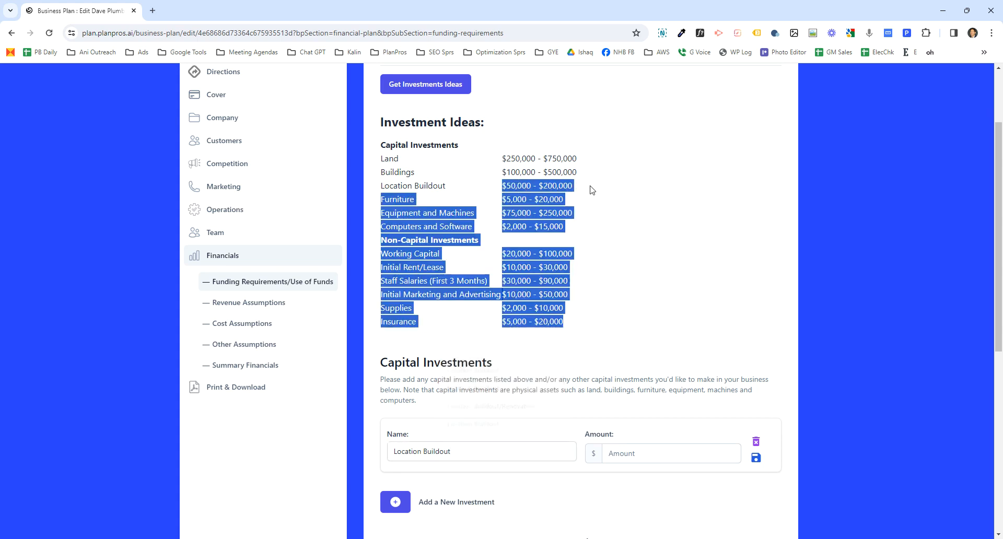
click(590, 189)
click(627, 454)
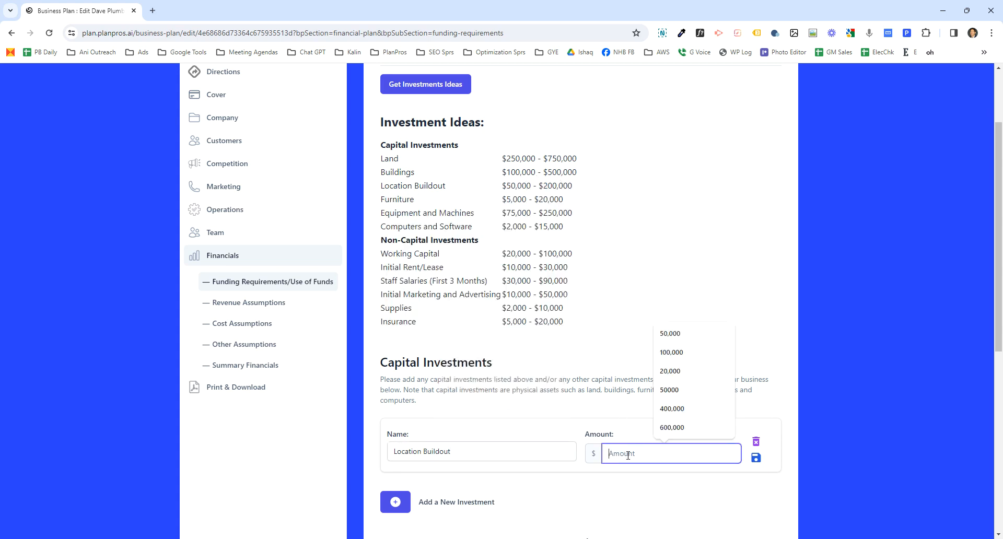
text(55,000)
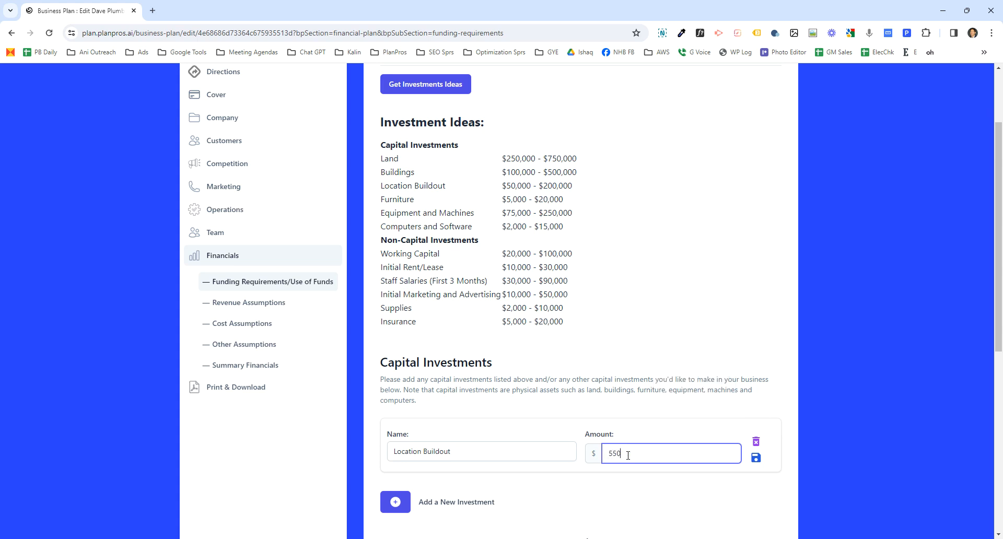
click(599, 504)
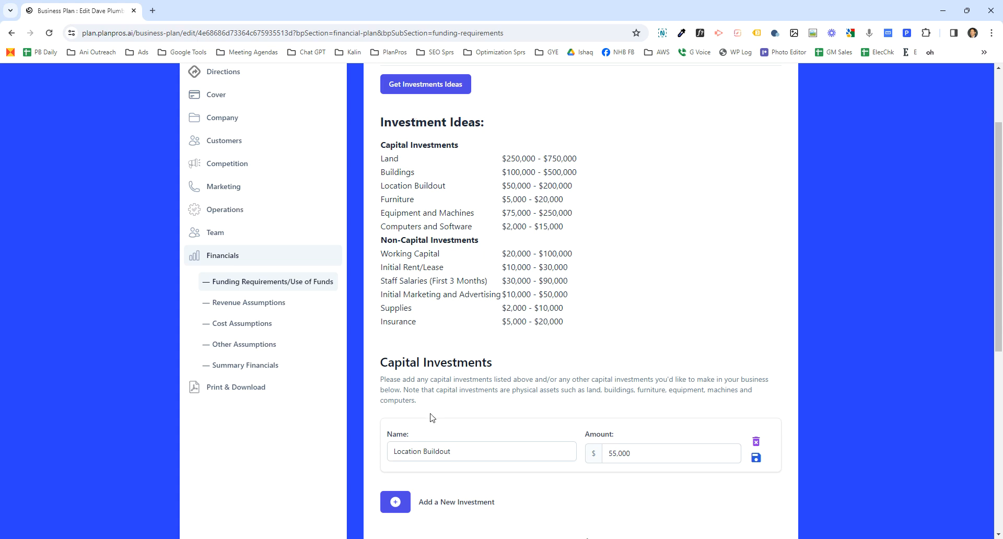
Review the capital and non-capital investment ideas and save the Funding Requirements section without adding non-capital investments
triple_click(407, 144)
triple_click(423, 241)
scroll(468, 331, down, 2)
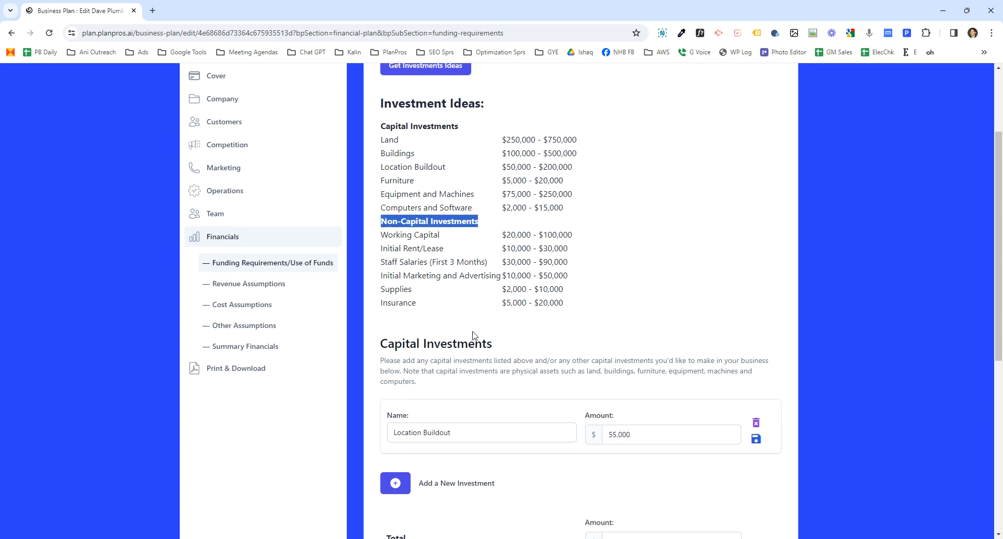
triple_click(450, 286)
click(457, 305)
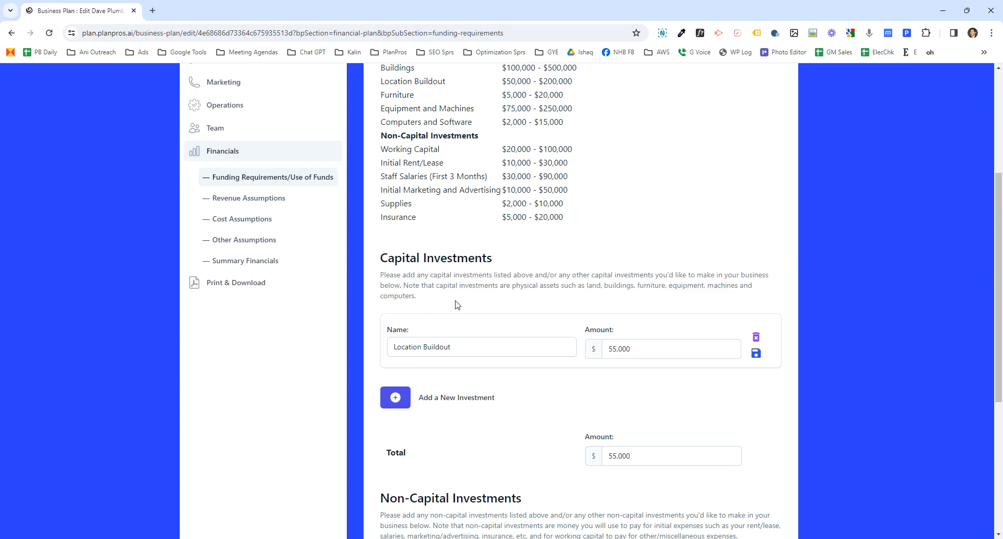
scroll(457, 305, down, 5)
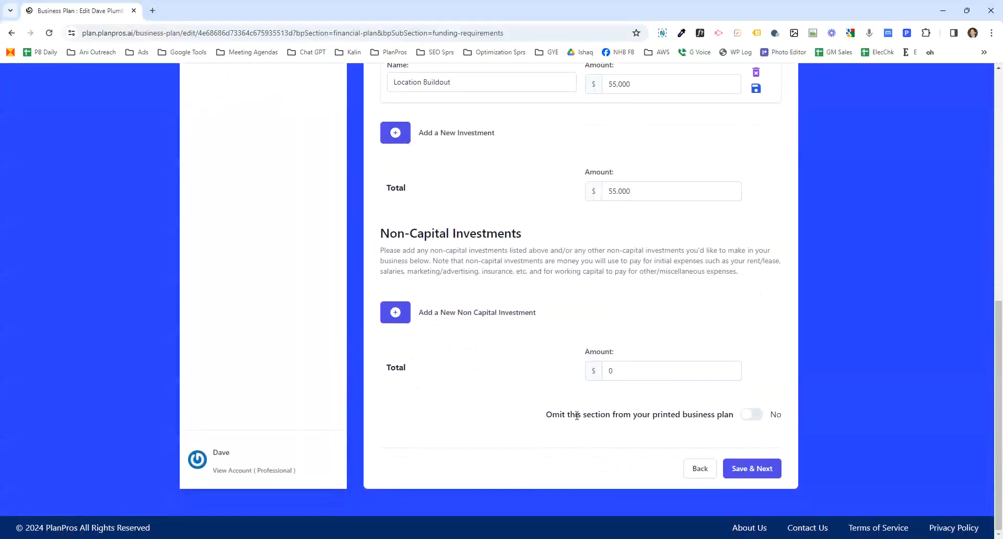
click(750, 470)
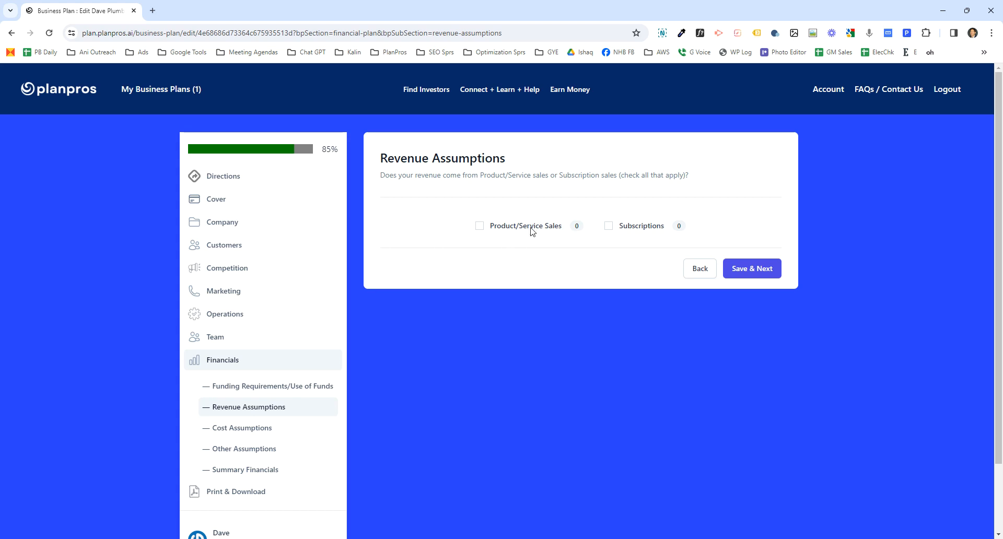
Mark Product/Service Sales as a revenue source and add a product named "Tattoo Removal"
click(480, 228)
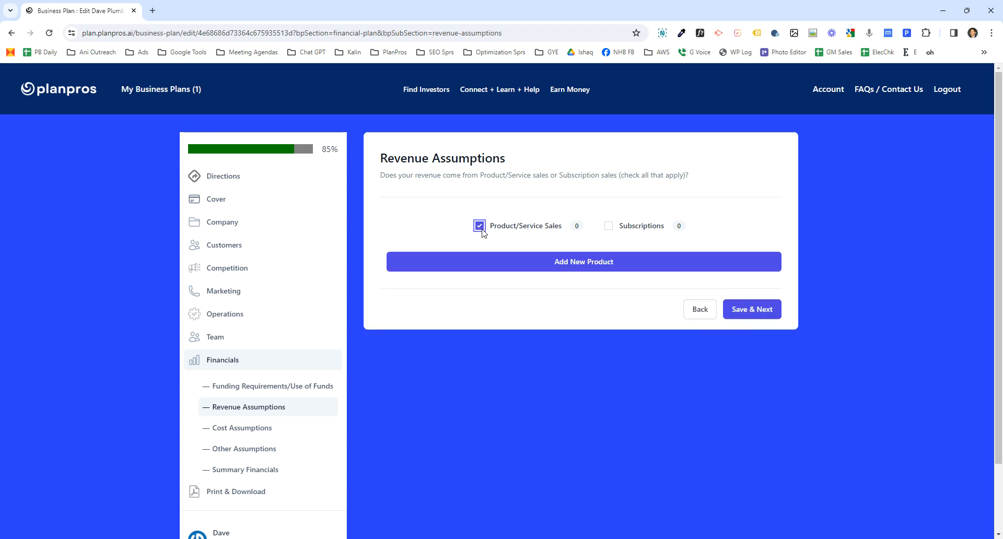
click(549, 261)
click(476, 310)
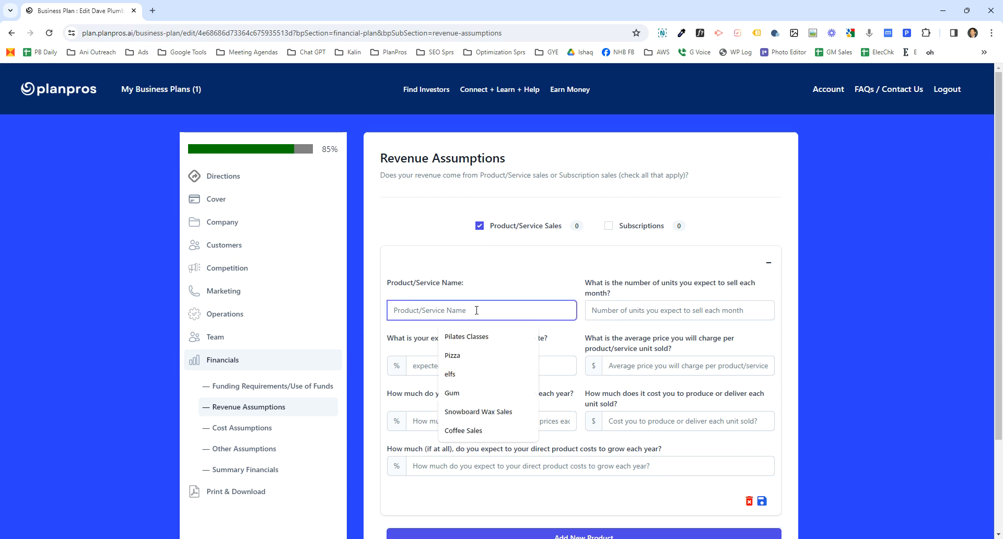
text(Tattoo)
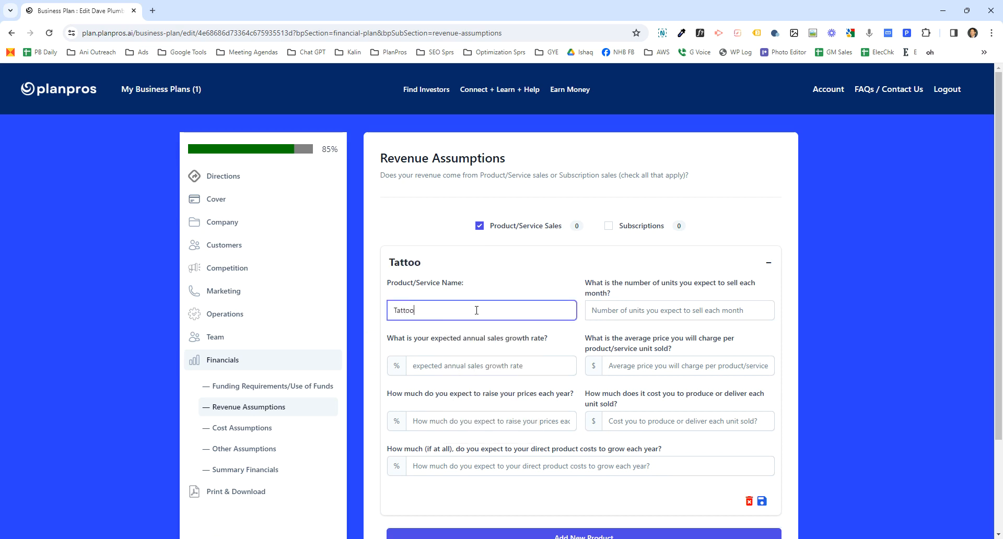
text( Removal)
Go through the Tattoo Removal sales, price and cost questions, leave them blank, and save the Revenue Assumptions
click(651, 309)
click(469, 366)
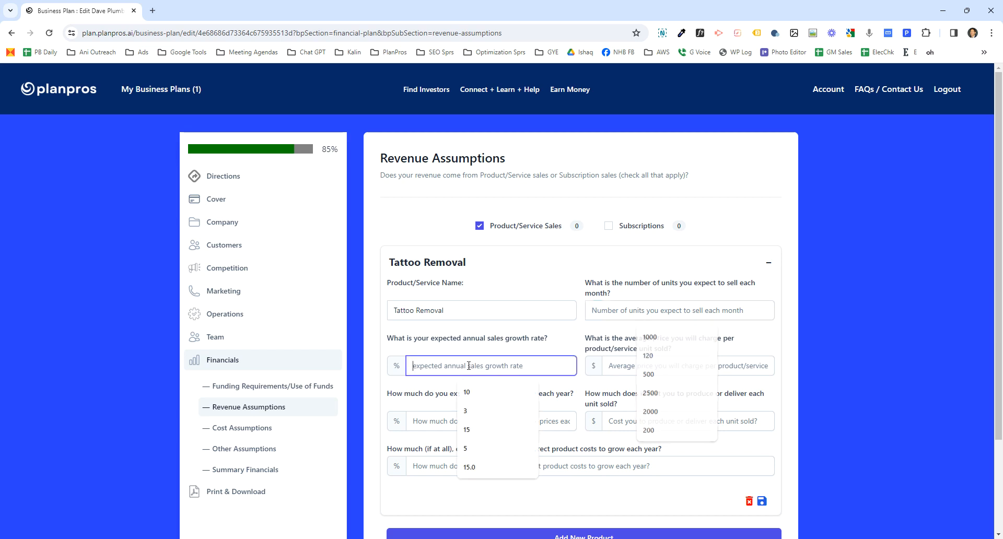
click(631, 366)
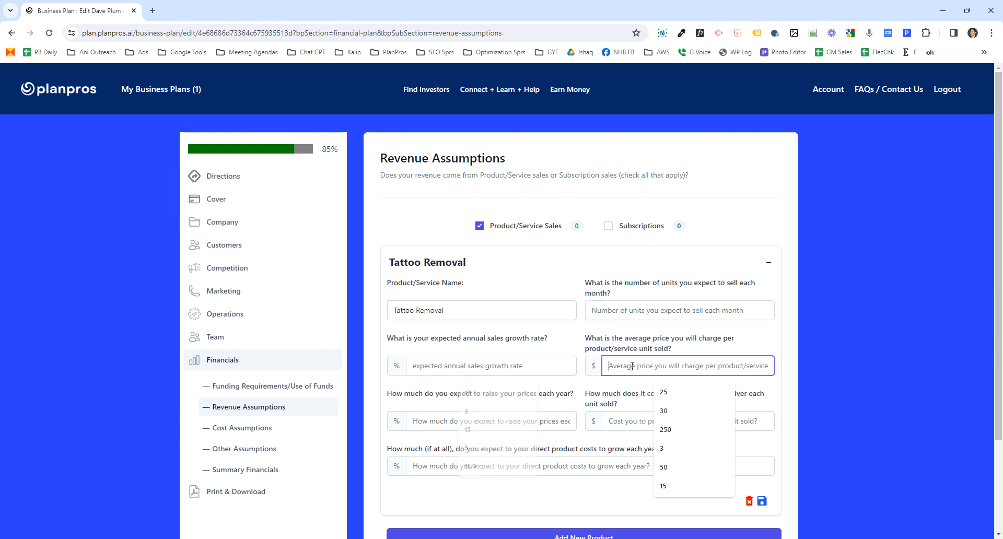
scroll(614, 464, down, 2)
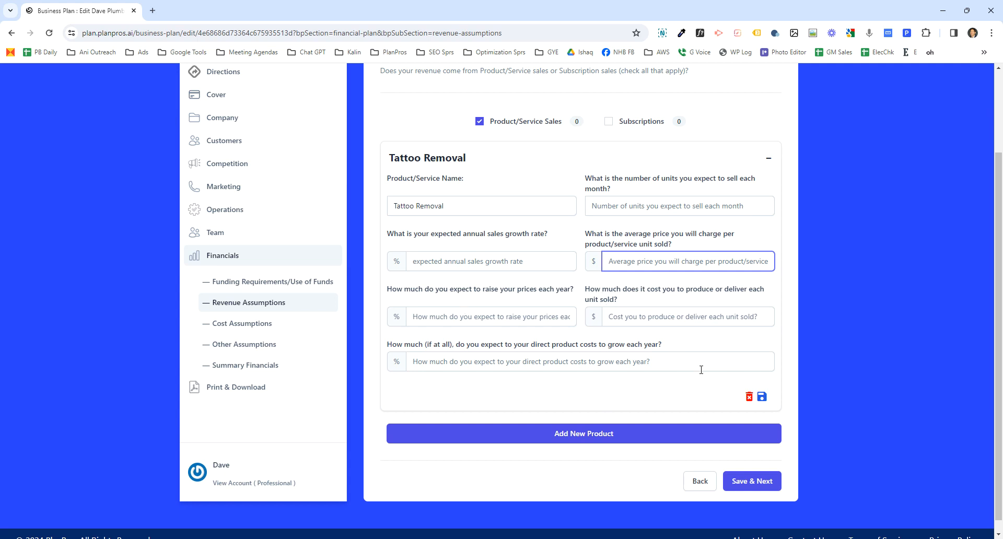
click(774, 487)
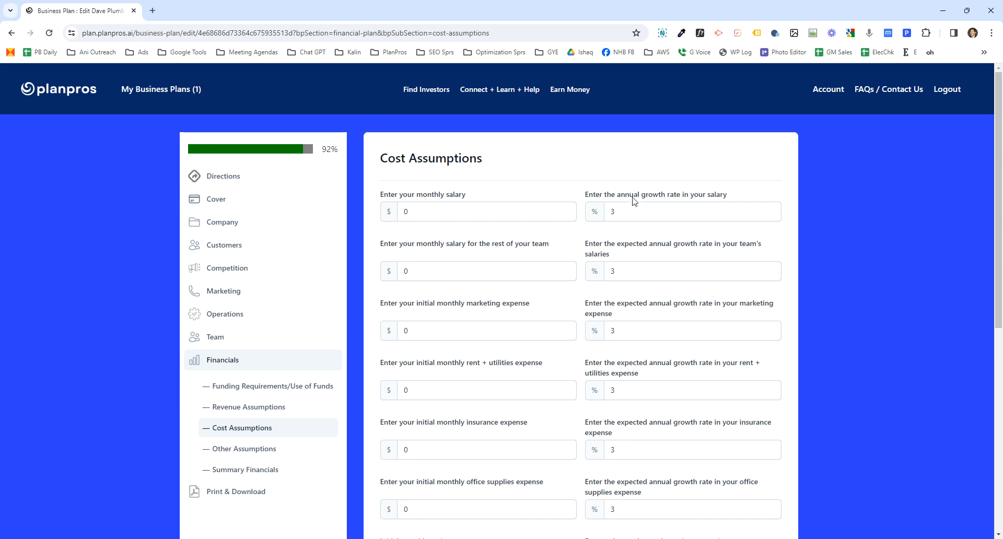
Look over the Cost Assumptions and Other Assumptions and save both sections with their default values
scroll(628, 249, down, 7)
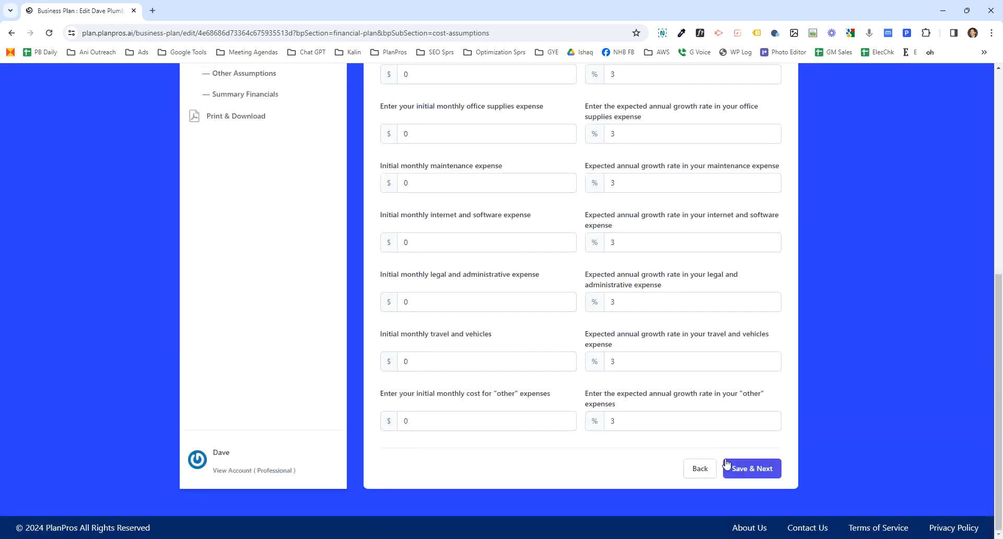
click(742, 466)
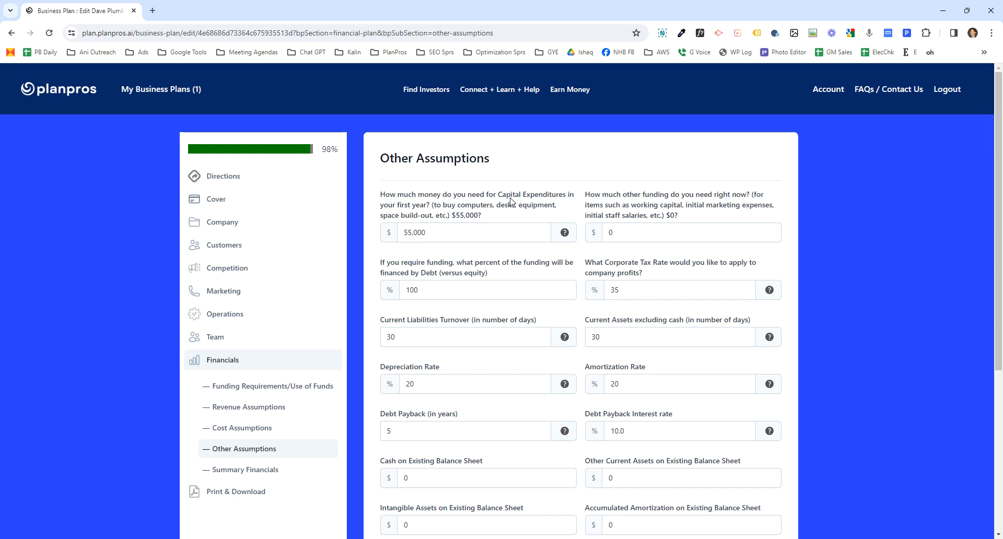
scroll(427, 314, down, 5)
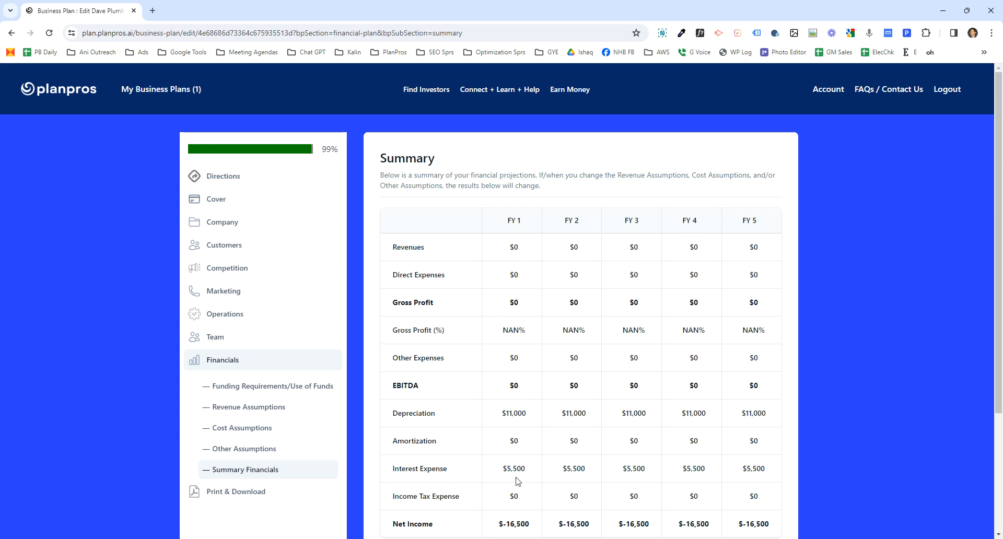
Review the five-year financial summary table and save the section to reach Print & Download
double_click(519, 414)
click(533, 432)
scroll(533, 432, down, 3)
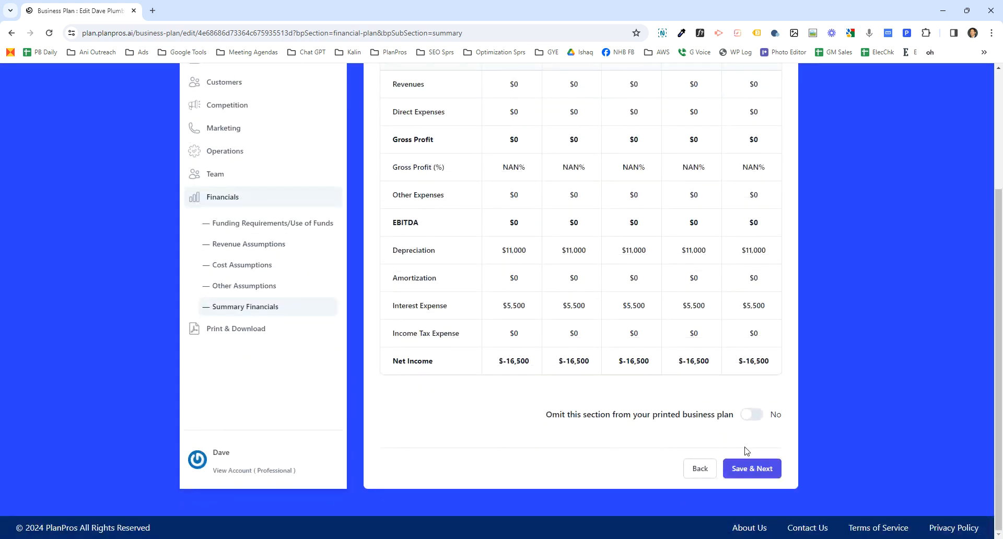
click(748, 470)
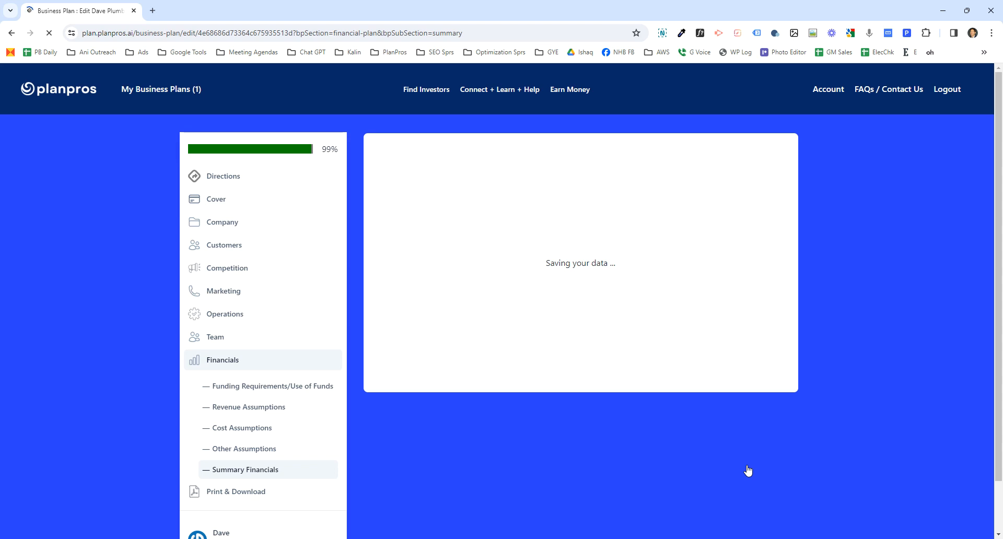
Generate the business plan from the Print & Download page and look over its sections, including the Industry Analysis
double_click(450, 218)
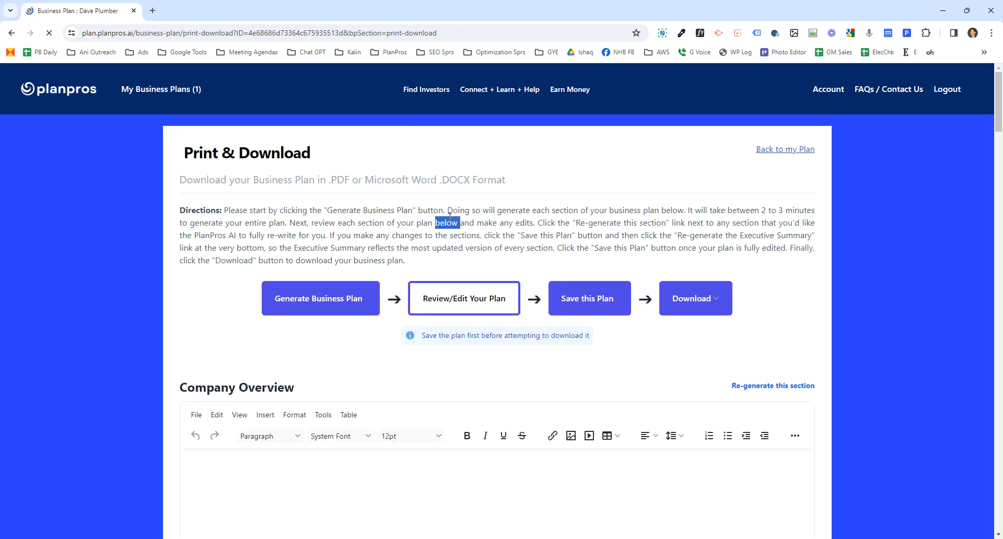
triple_click(450, 218)
click(447, 215)
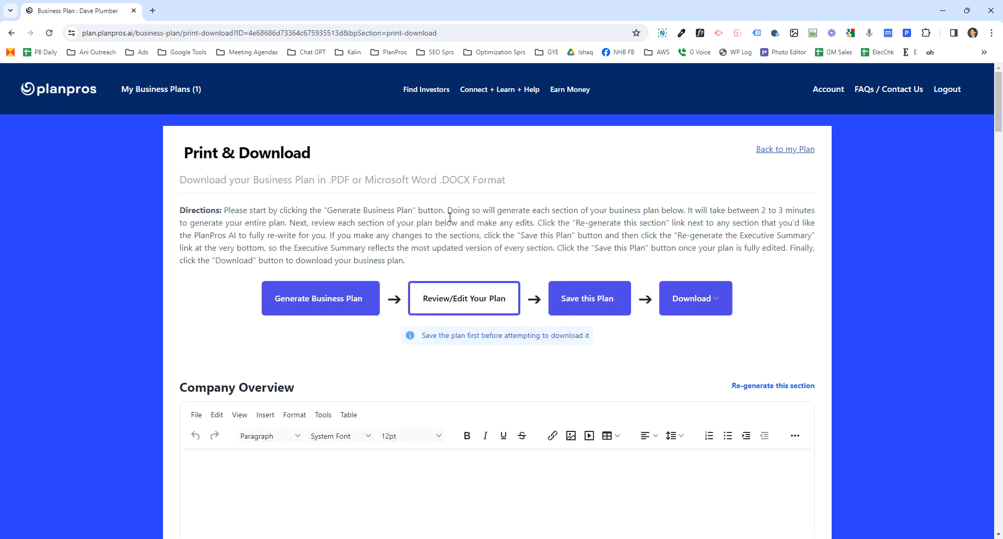
click(319, 299)
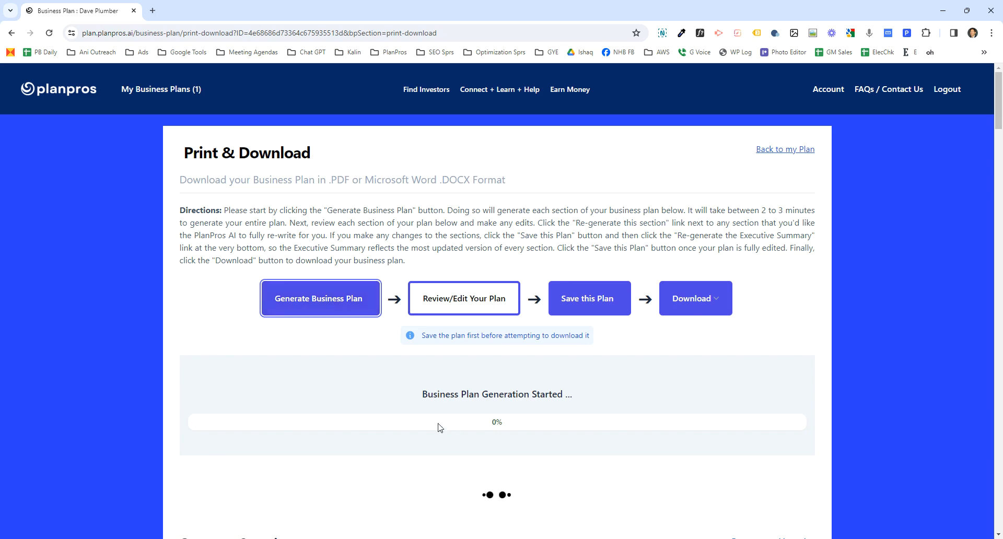
scroll(544, 438, down, 7)
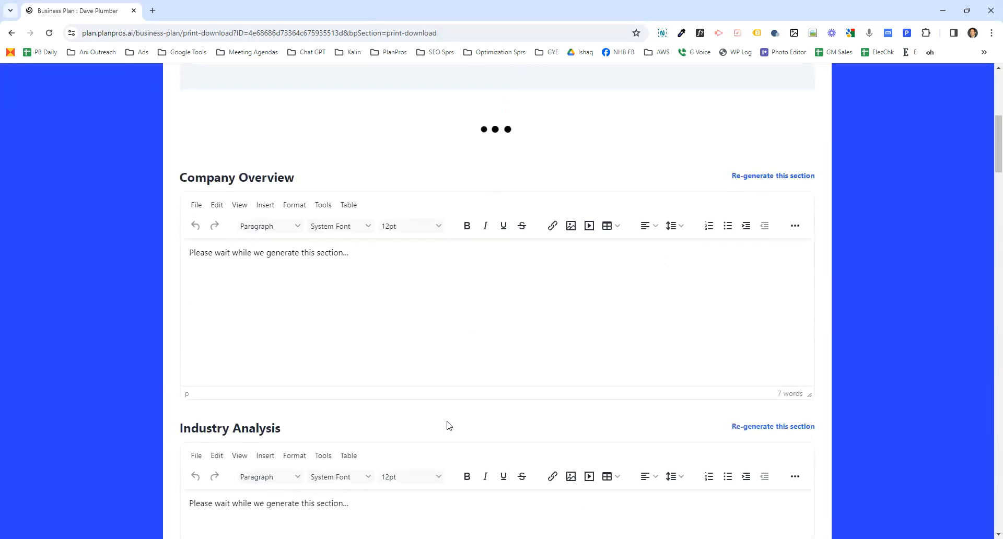
scroll(448, 425, down, 12)
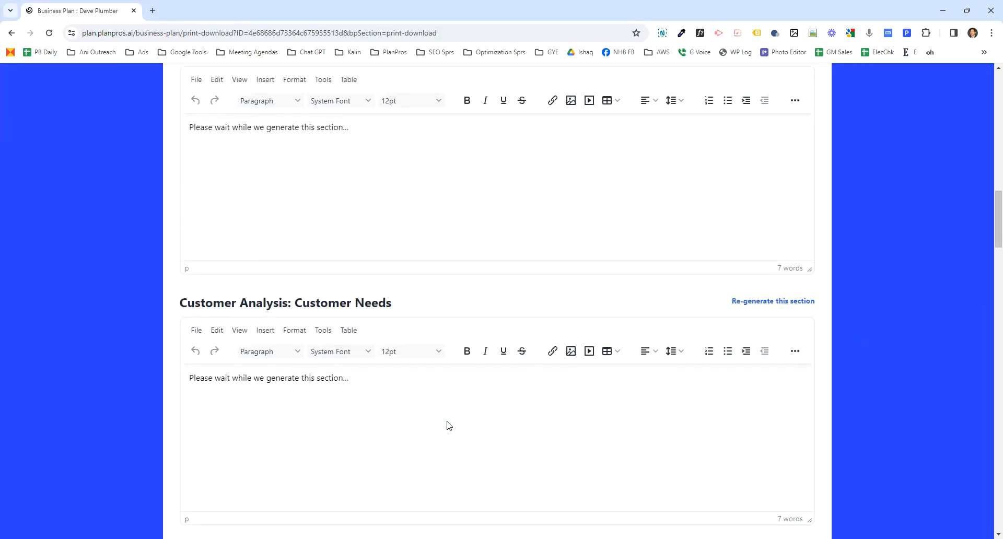
scroll(447, 426, up, 7)
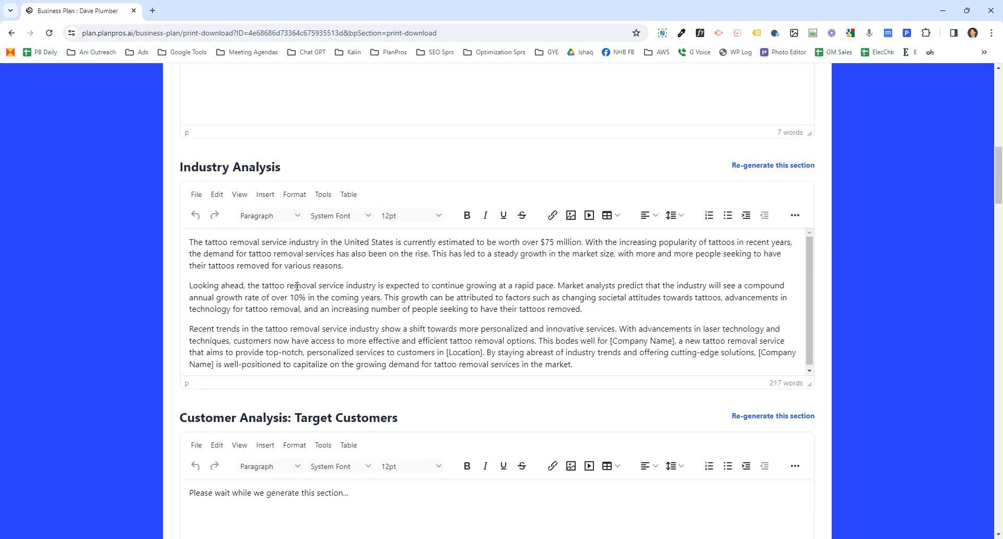
Re-generate the Industry Analysis section of the tattoo removal business plan and accept the confirmation
drag(207, 245, 254, 245)
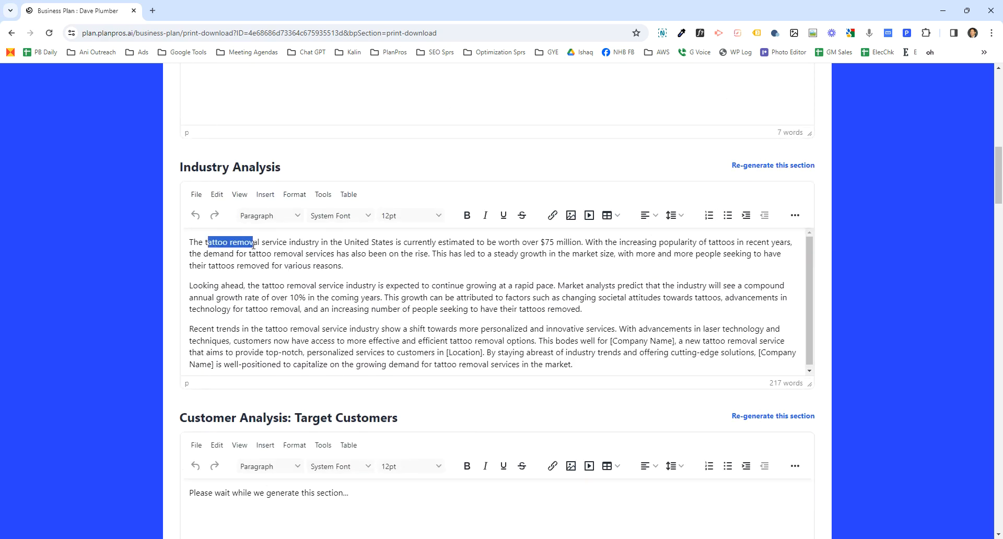
scroll(324, 283, up, 6)
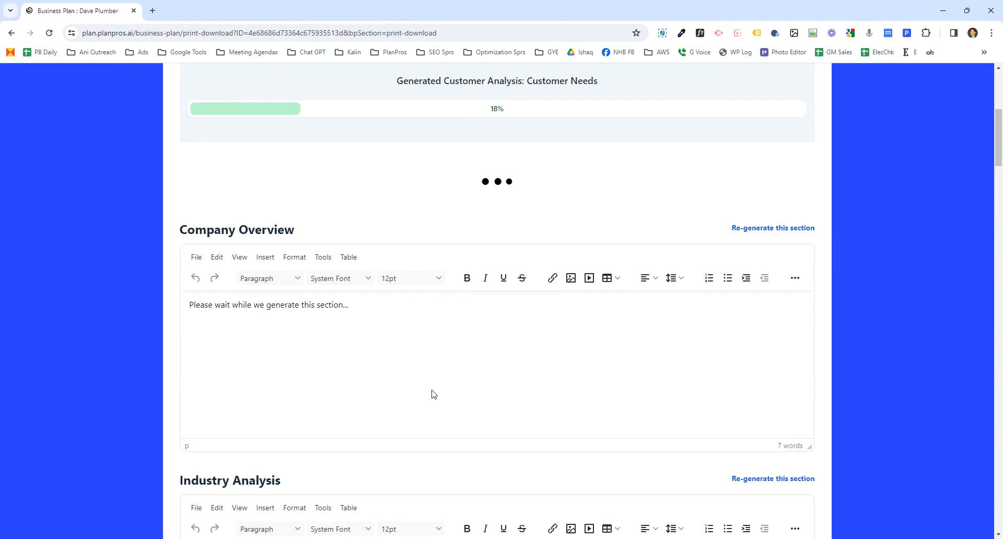
scroll(442, 394, down, 5)
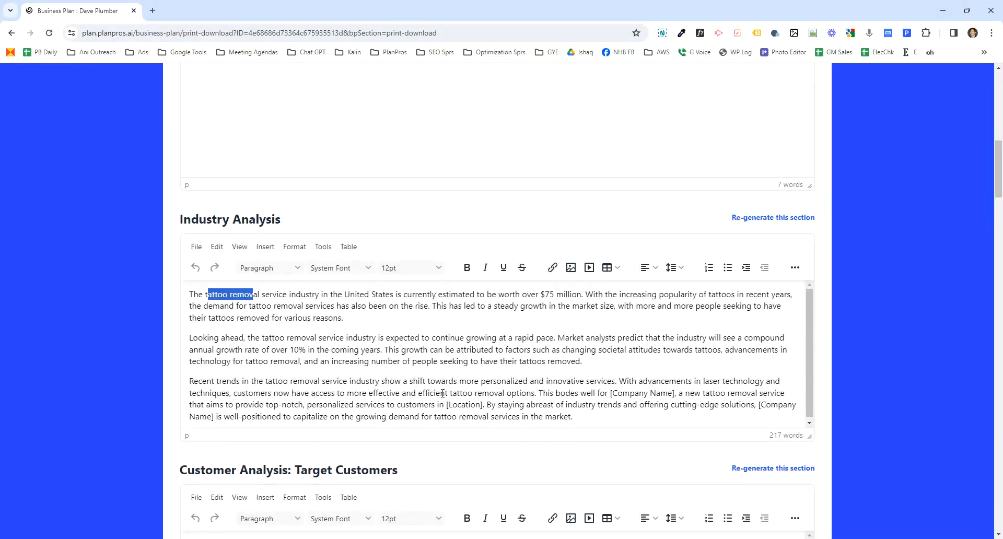
click(786, 218)
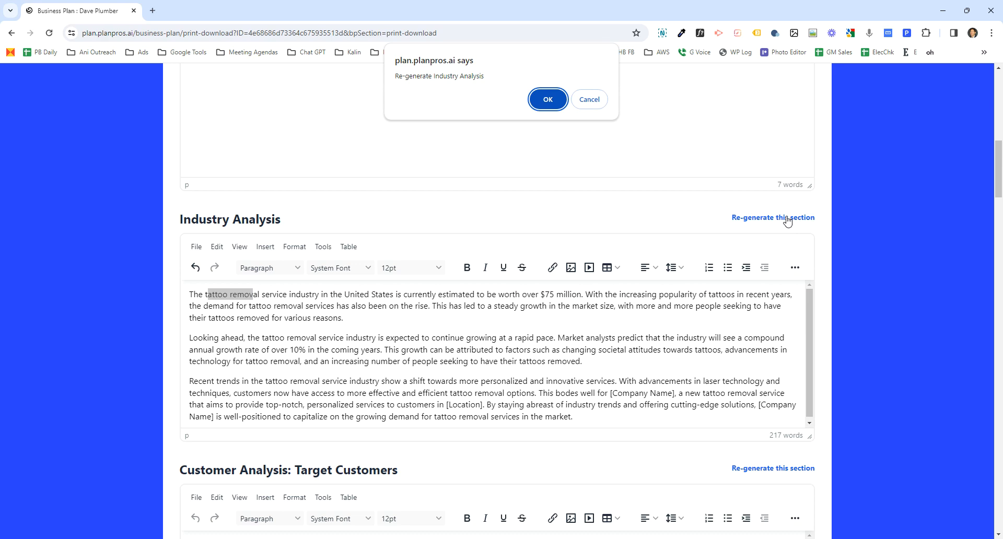
click(547, 100)
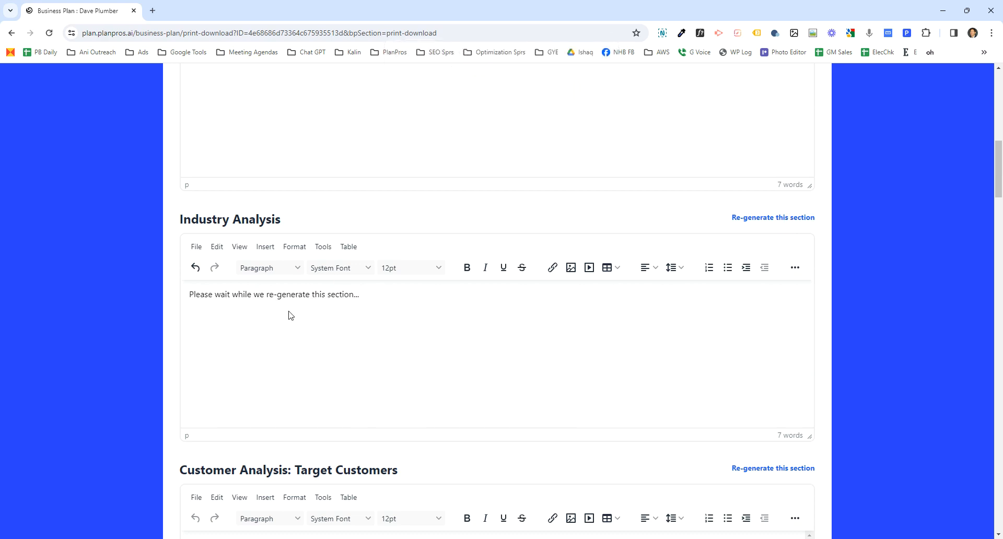
Look through the plan sections from Customer Analysis to the Executive Summary, and check the overall generation progress
scroll(856, 389, down, 5)
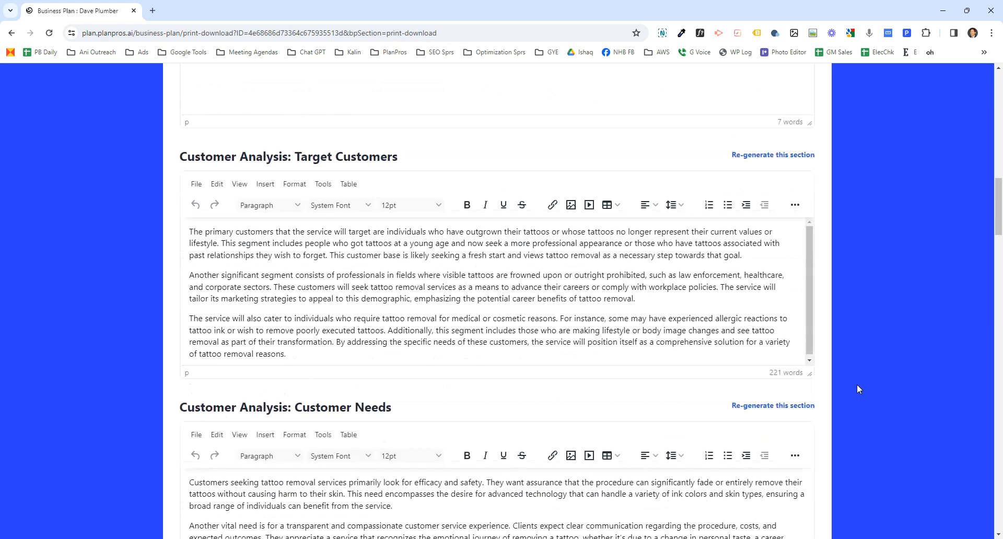
scroll(209, 397, down, 20)
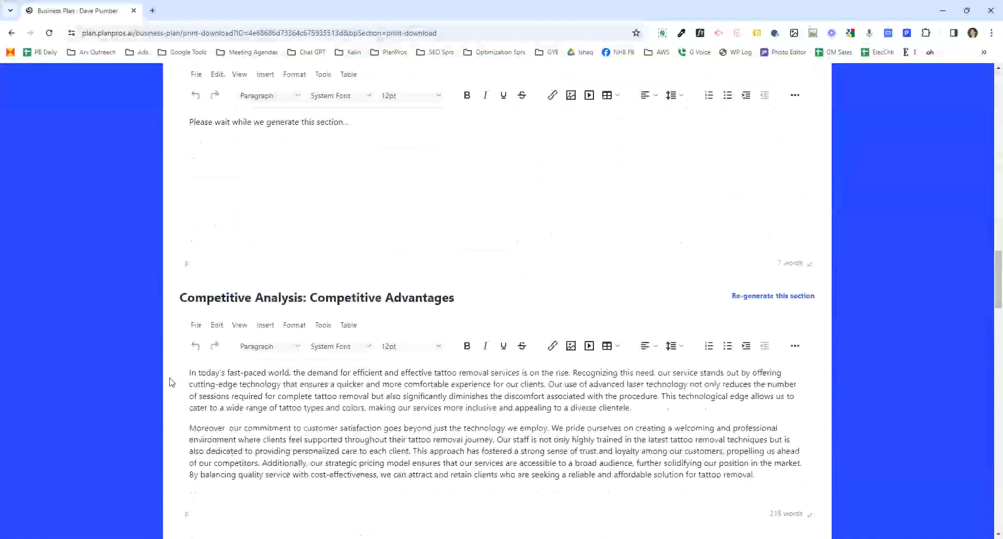
scroll(164, 389, down, 7)
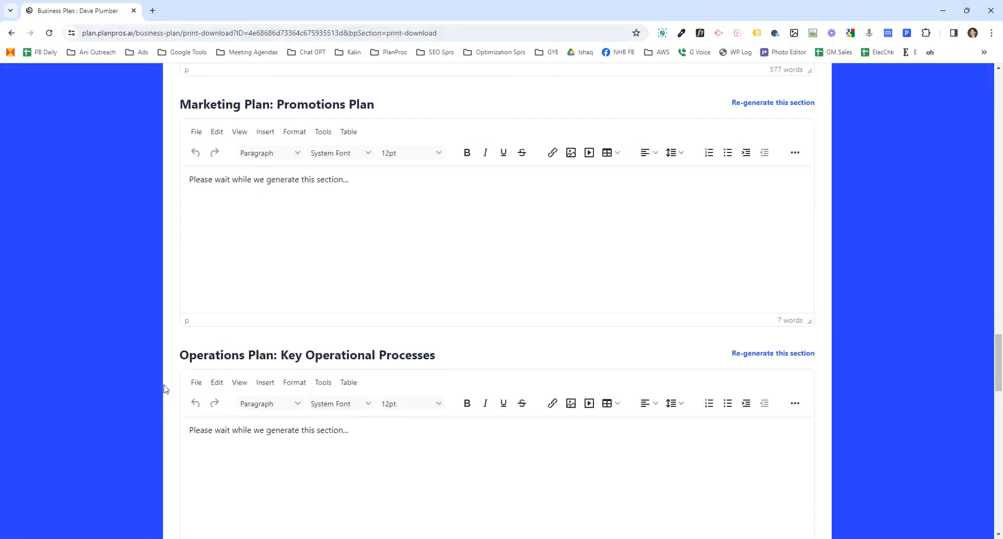
scroll(164, 389, down, 15)
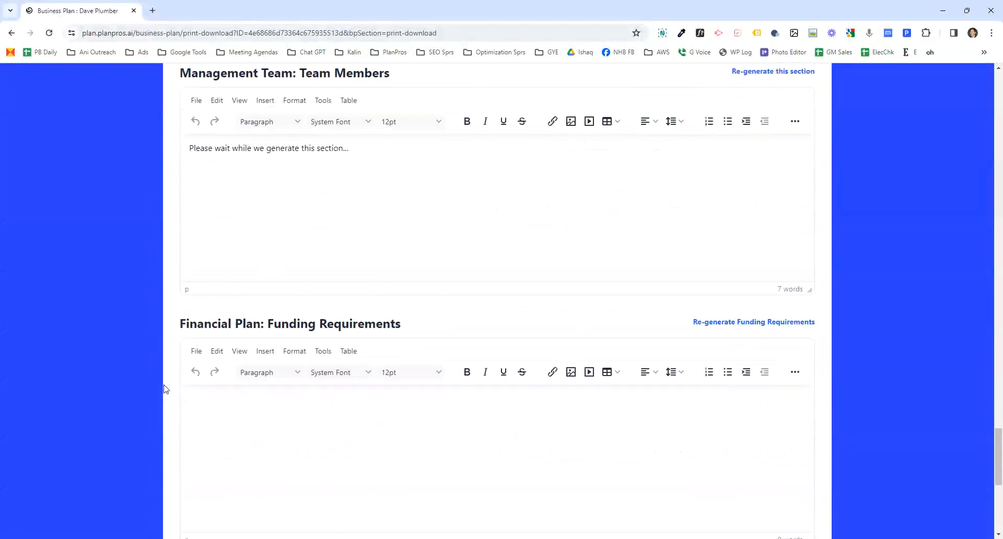
scroll(164, 389, down, 7)
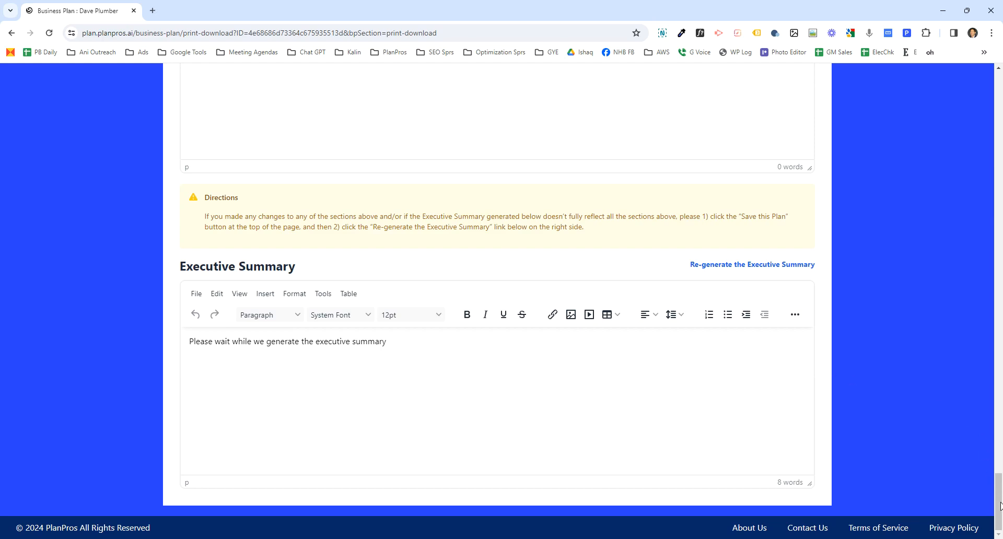
drag(999, 506, 978, 107)
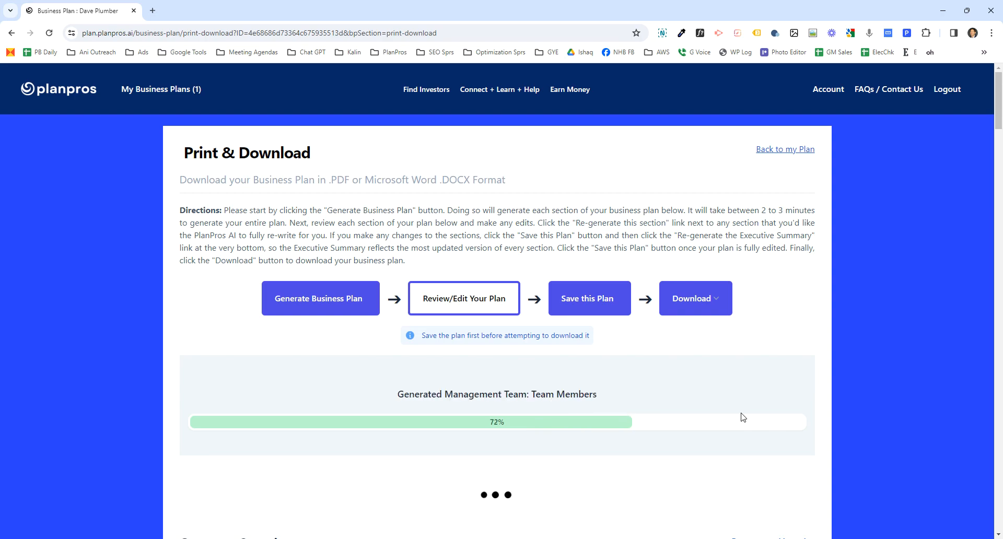
Examine the generated Customer Needs and Management Team sections, plus the Funding Requirements and Executive Summary areas
drag(994, 121, 983, 253)
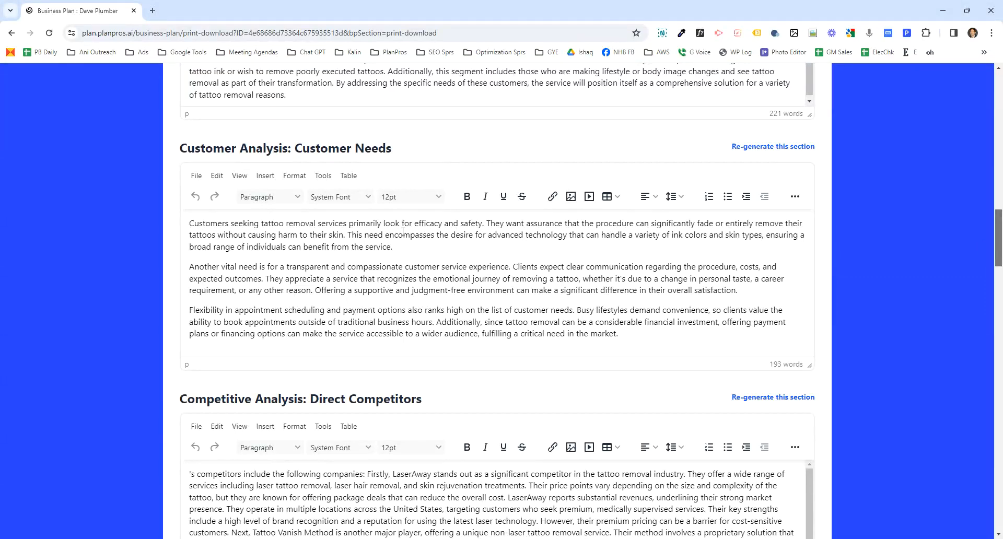
drag(998, 252, 997, 518)
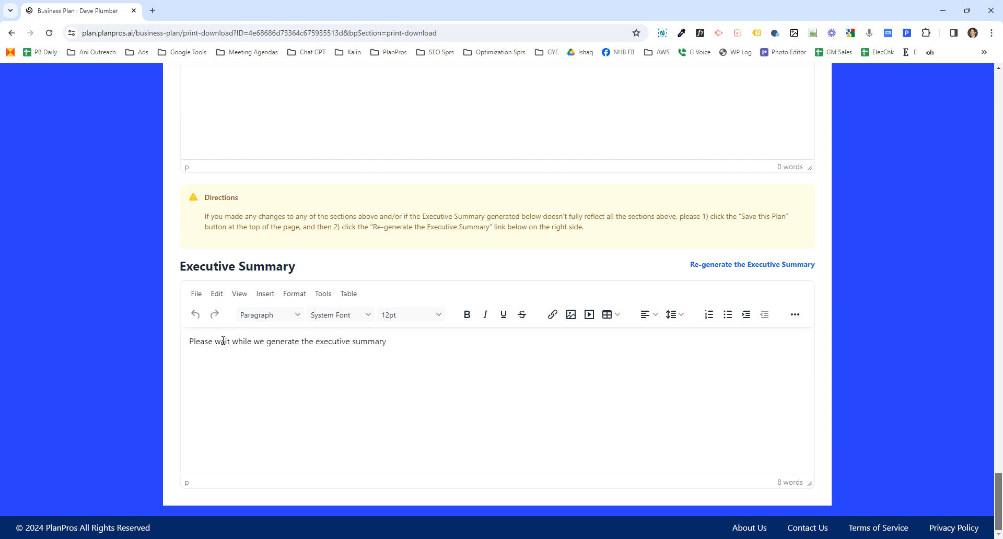
scroll(223, 340, up, 4)
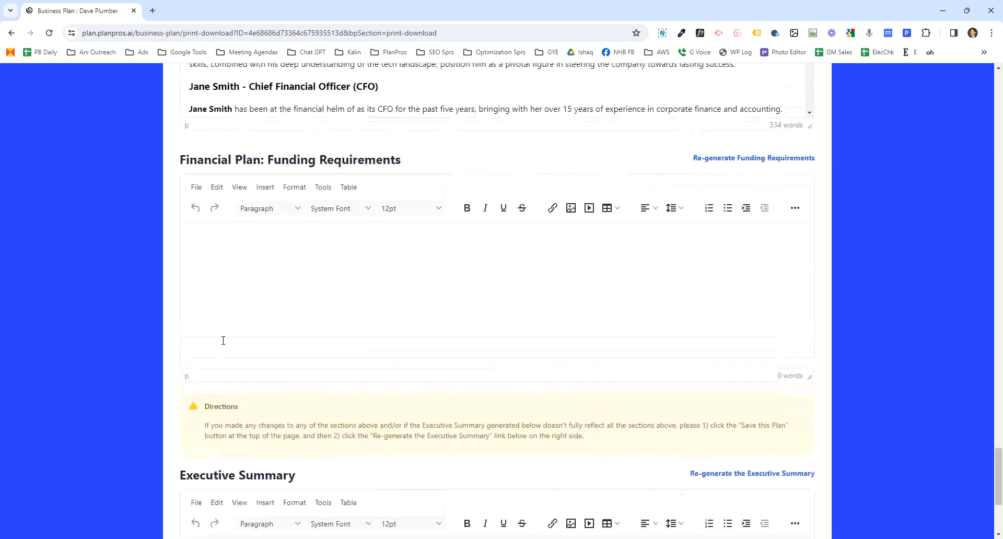
scroll(223, 345, up, 3)
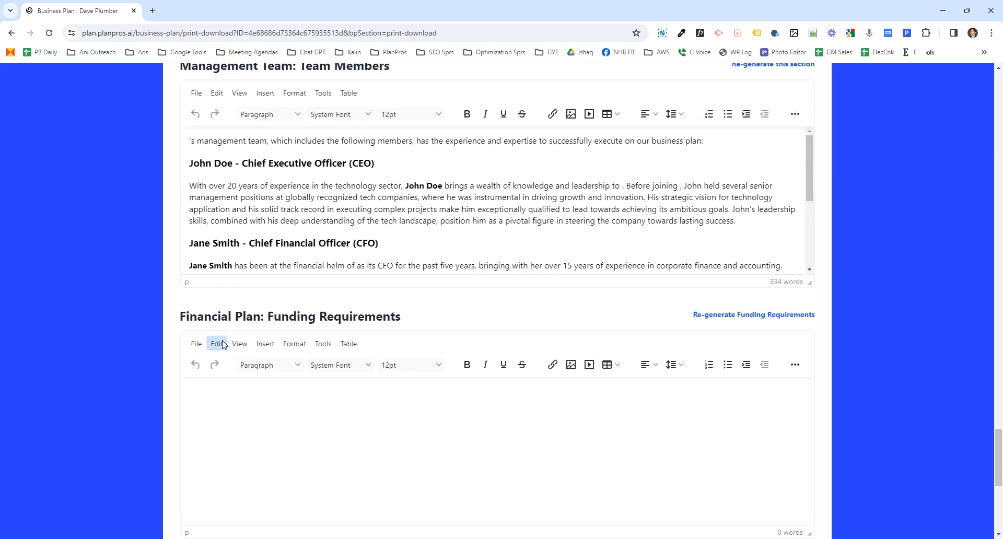
double_click(198, 163)
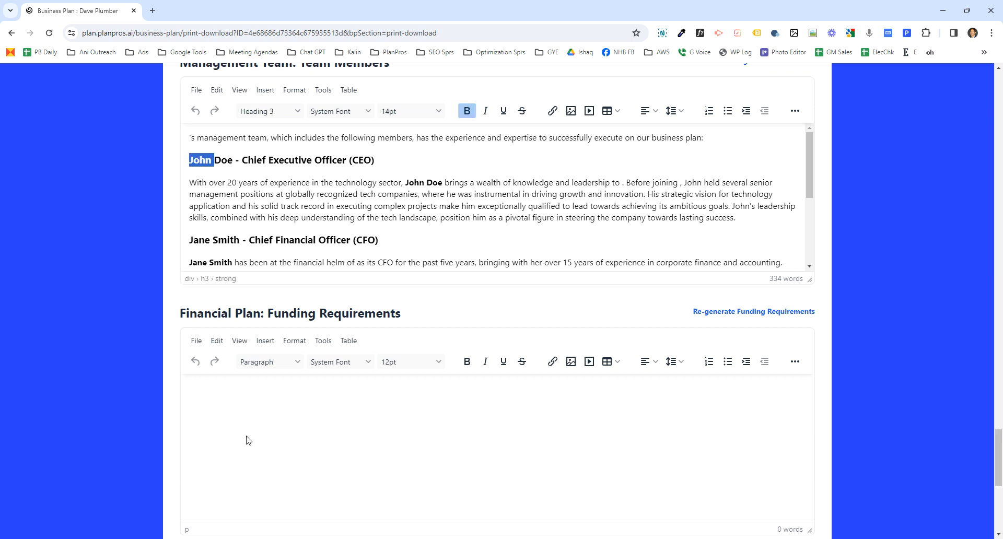
scroll(246, 439, down, 7)
click(230, 345)
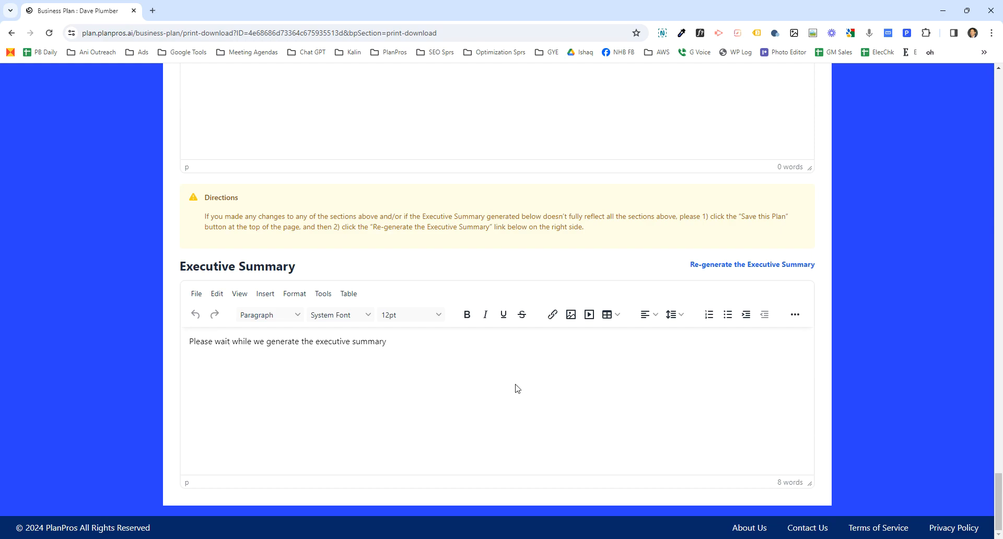
Save the business plan, download it in PDF format, and look at the PDF's cover page
drag(997, 504, 998, 102)
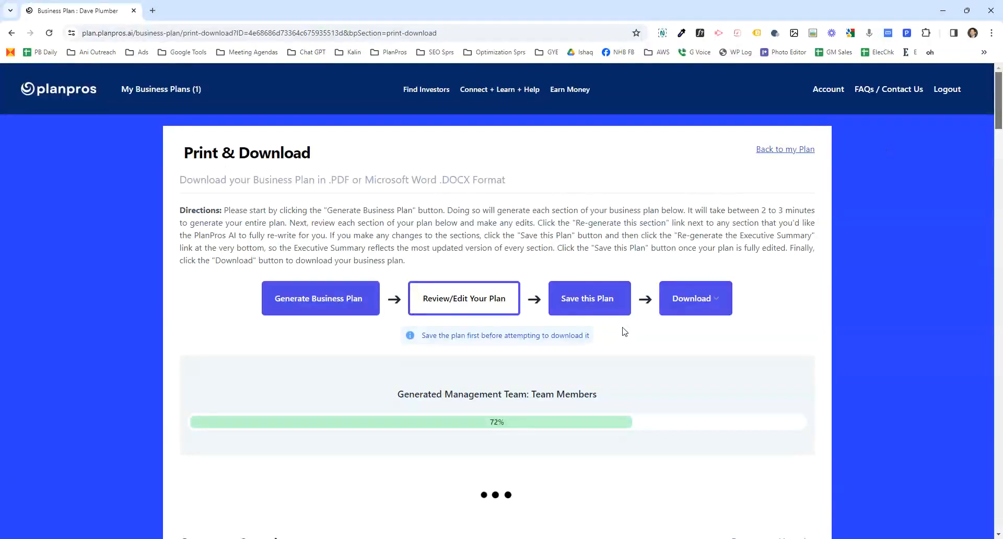
click(603, 308)
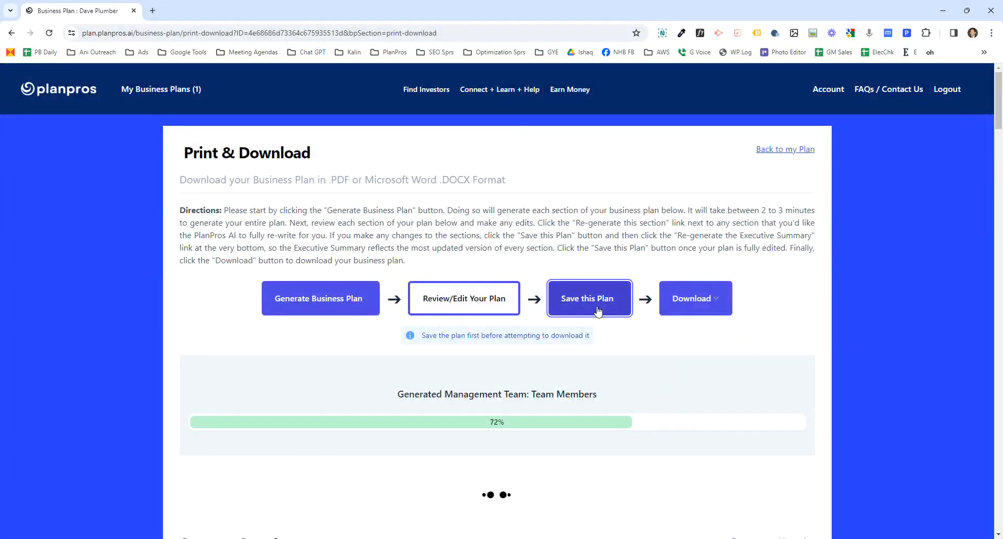
click(712, 302)
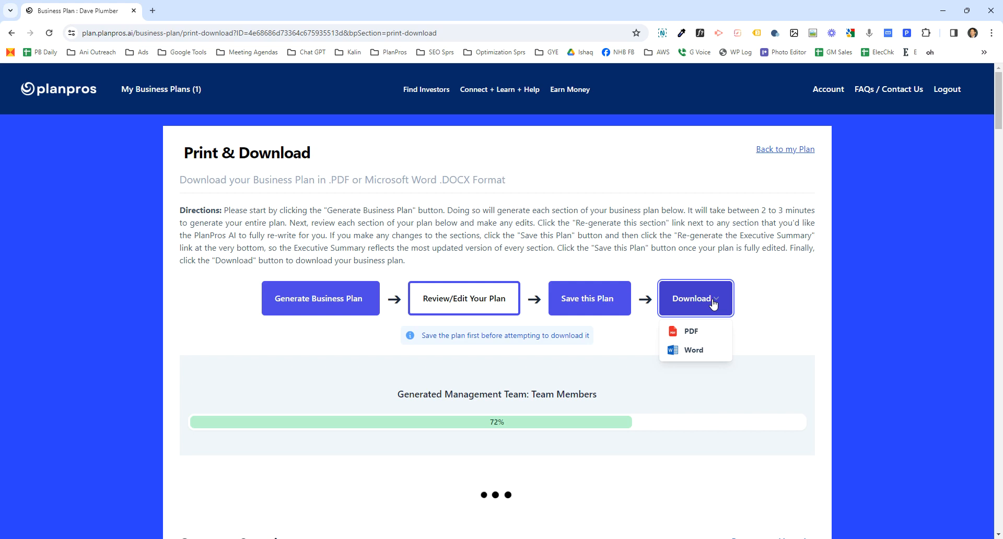
click(692, 333)
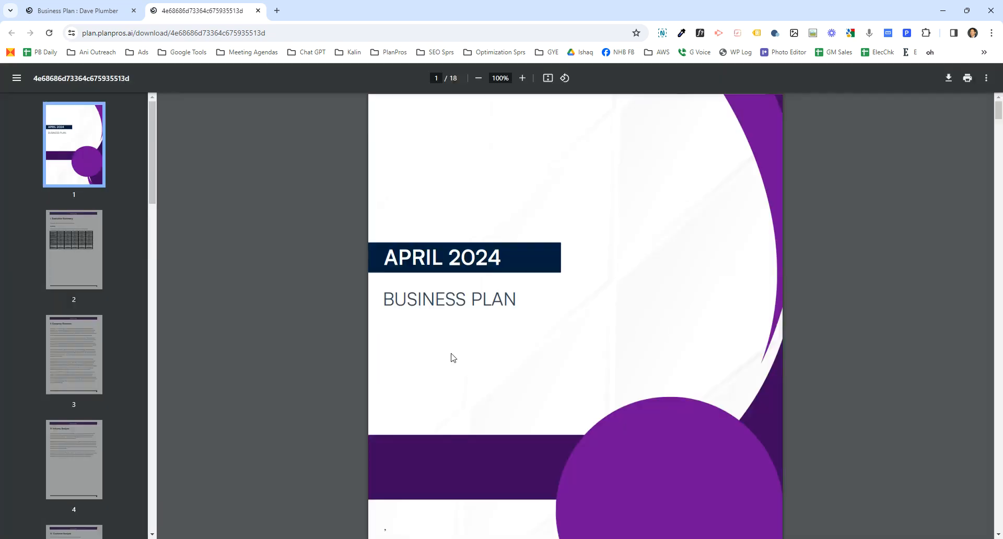
scroll(453, 357, down, 3)
scroll(453, 358, up, 3)
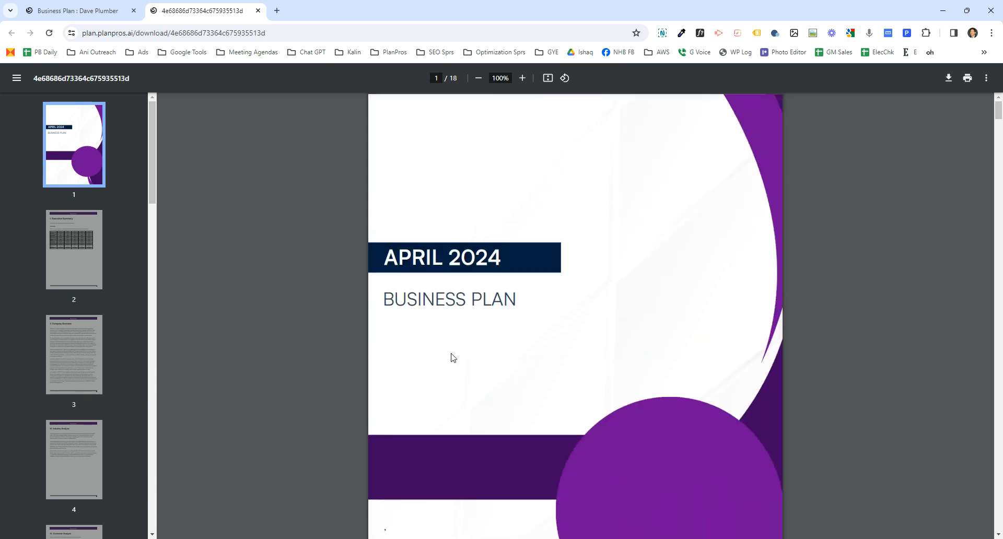